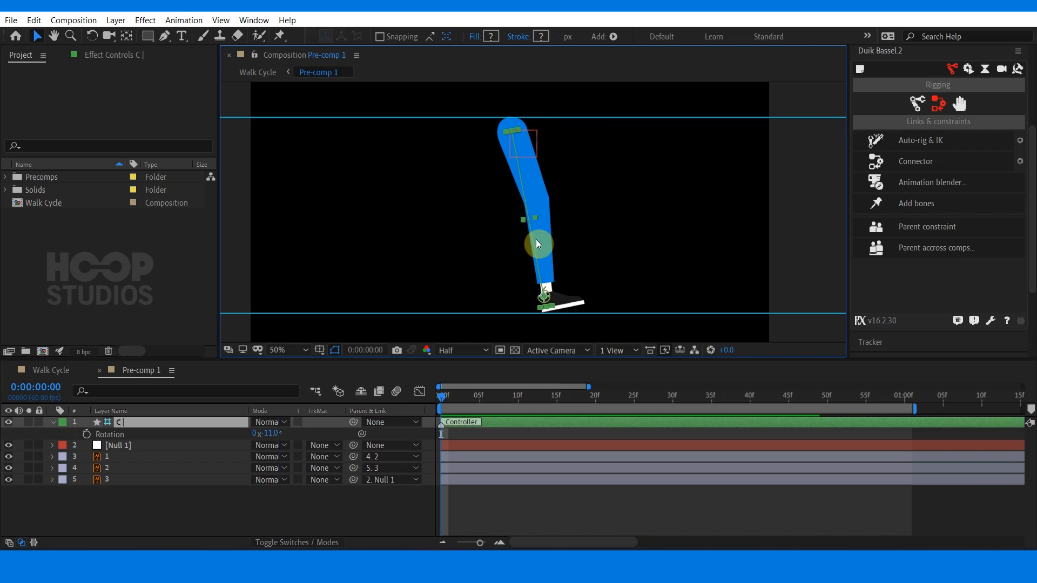
- Keyframe the foot controller's Position and Rotation at 0:00:00:00, and copy both keyframes to 0:00:01:00
left_click_drag(537, 142, 550, 185)
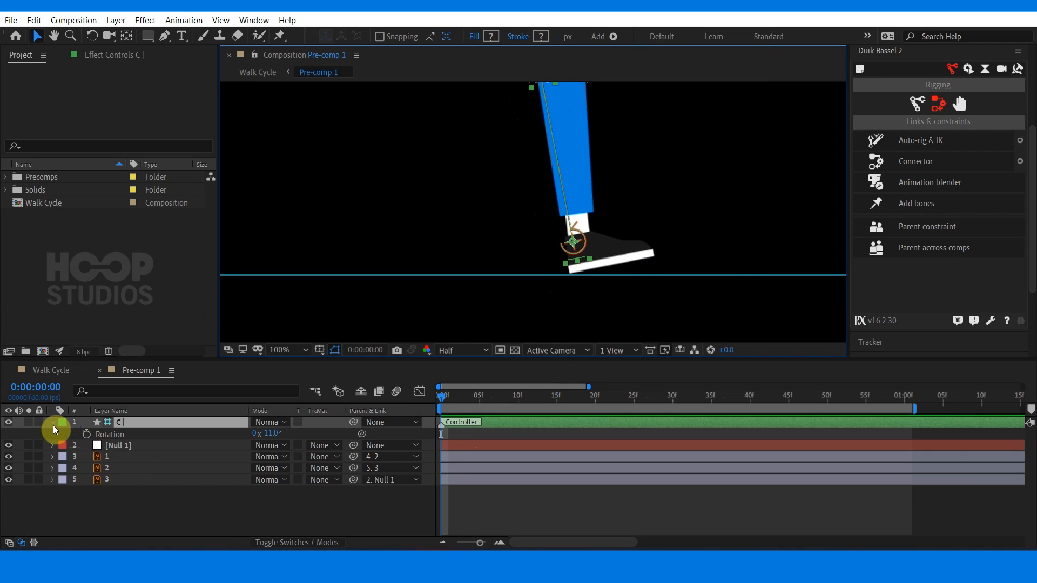
left_click(54, 423)
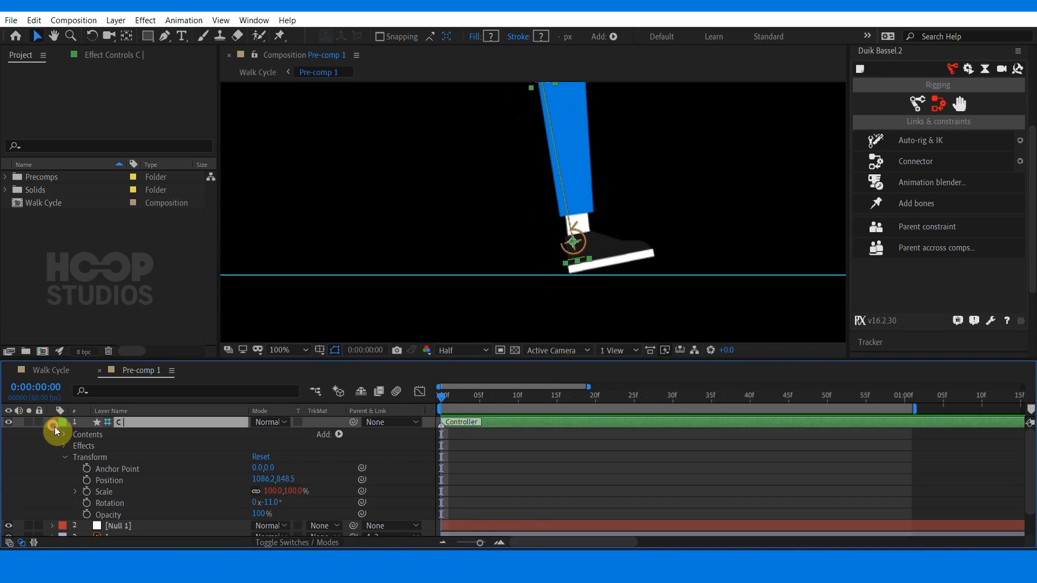
left_click(86, 503)
left_click(86, 481)
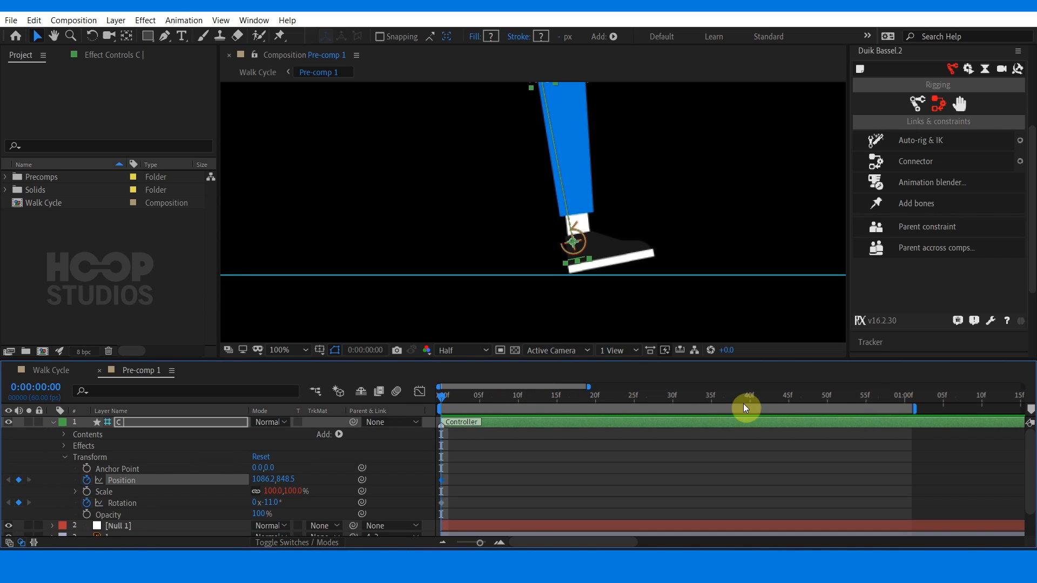
left_click_drag(449, 393, 912, 391)
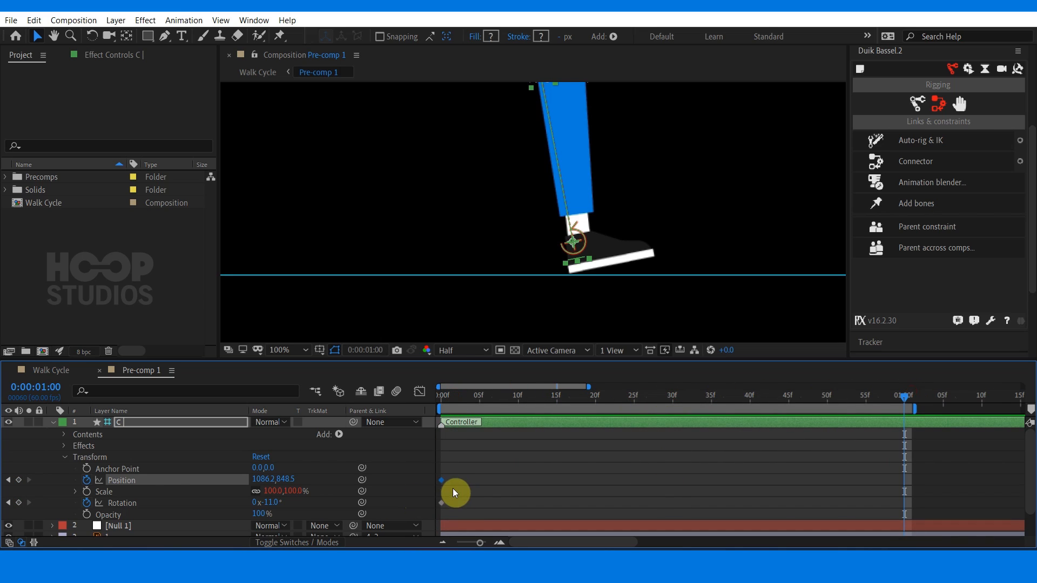
left_click(440, 503, "shift")
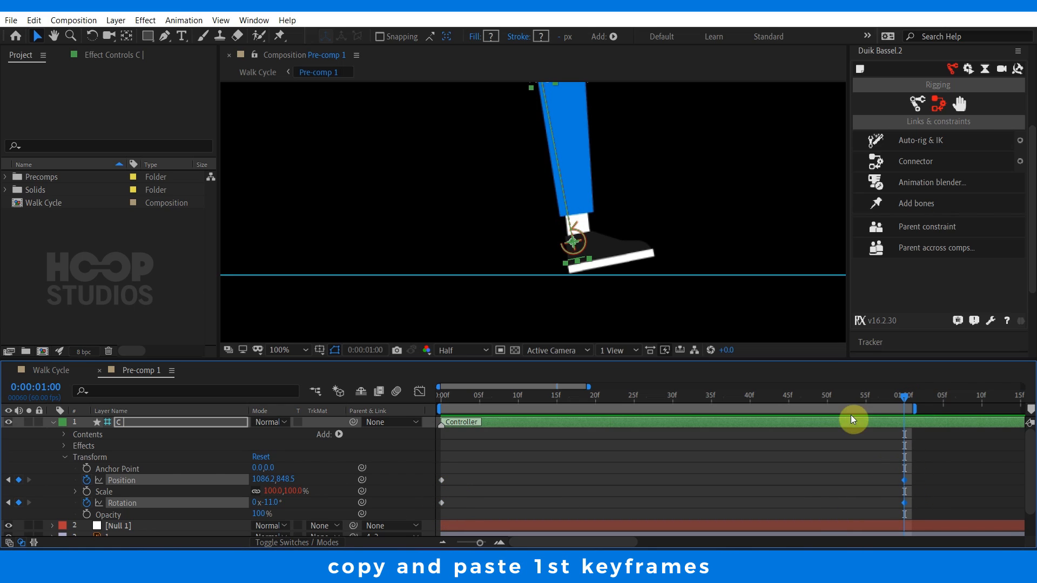
- At 0:00:00:30, move the foot controller back to about 739.2, 848.5 and set its Rotation to 23°
left_click(676, 402)
left_click(677, 449)
left_click(680, 423)
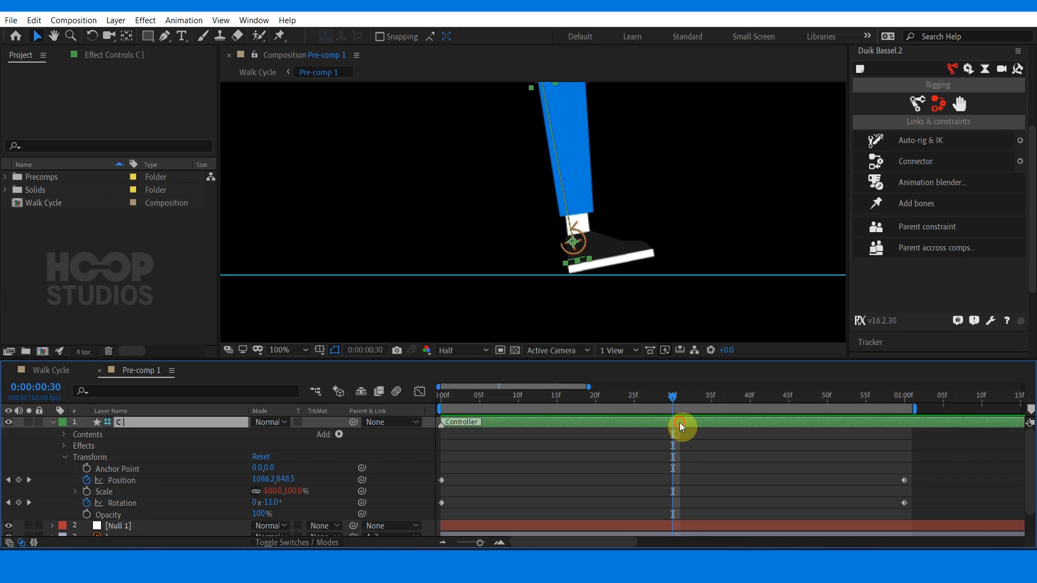
left_click_drag(642, 286, 454, 277)
scroll(567, 247, "down", 2)
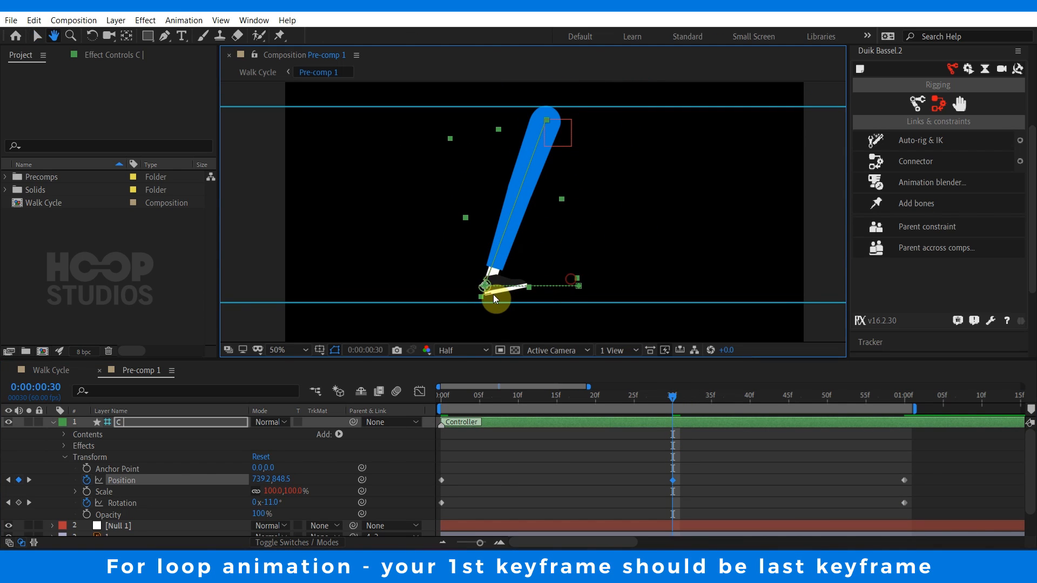
left_click(597, 495)
left_click_drag(257, 503, 286, 504)
scroll(528, 273, "up", 3)
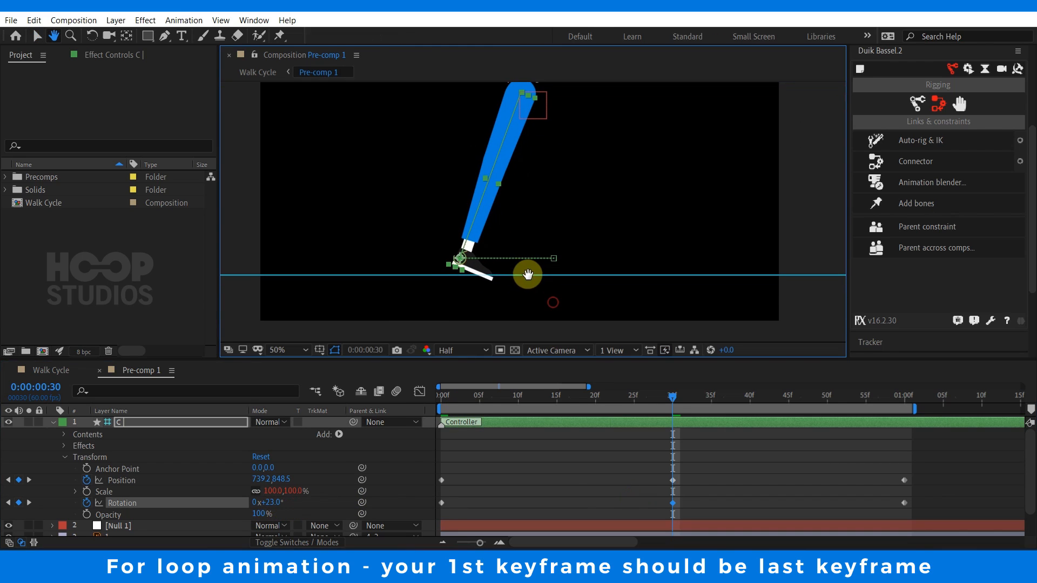
- Refine the frame 30 pose by raising the foot controller to about 763.2, 817.5 with 30° Rotation
left_click_drag(394, 335, 408, 318)
scroll(452, 277, "down", 2)
left_click_drag(273, 509, 276, 504)
scroll(569, 257, "up", 2)
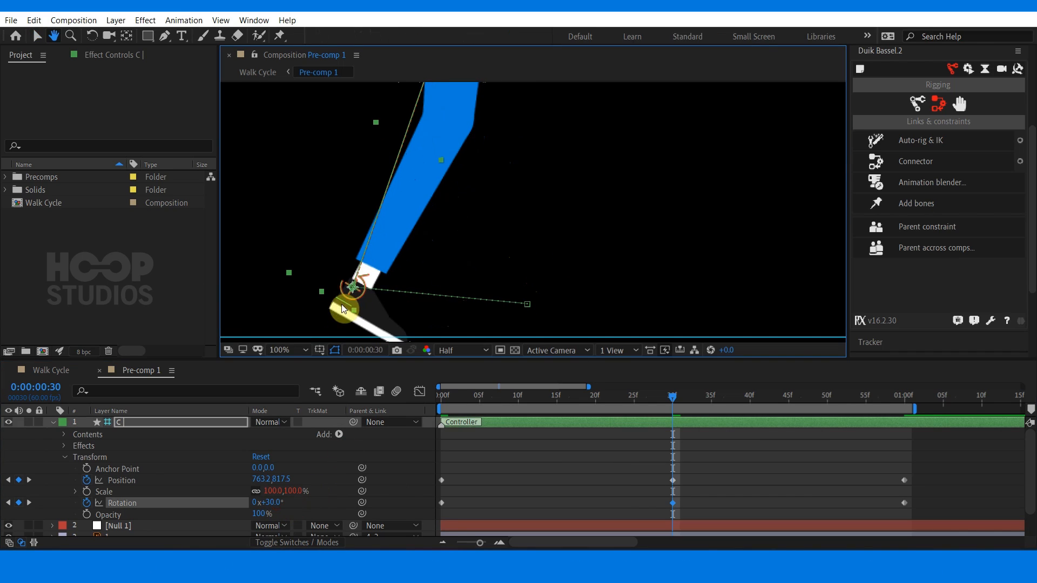
left_click_drag(359, 293, 348, 291)
- Bend the controller's return motion path into an upward arc from its last Position keyframe with the Convert Vertex tool
key("space")
left_click_drag(183, 35, 227, 79)
left_click_drag(582, 223, 507, 155)
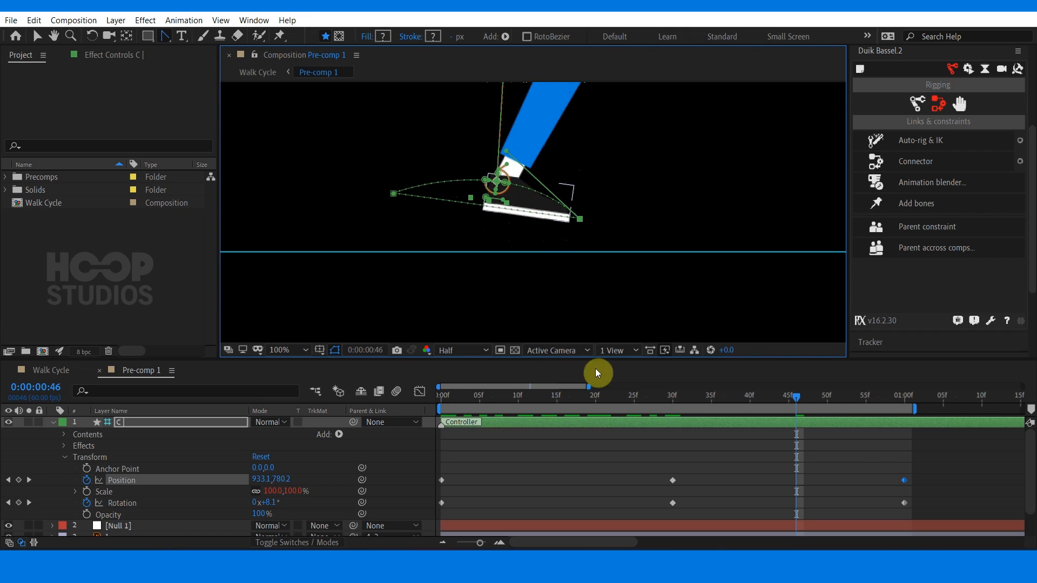
- Add a Rotation keyframe at 0:00:00:42 that tilts the lifted foot further toe-down
left_click_drag(744, 398, 765, 397)
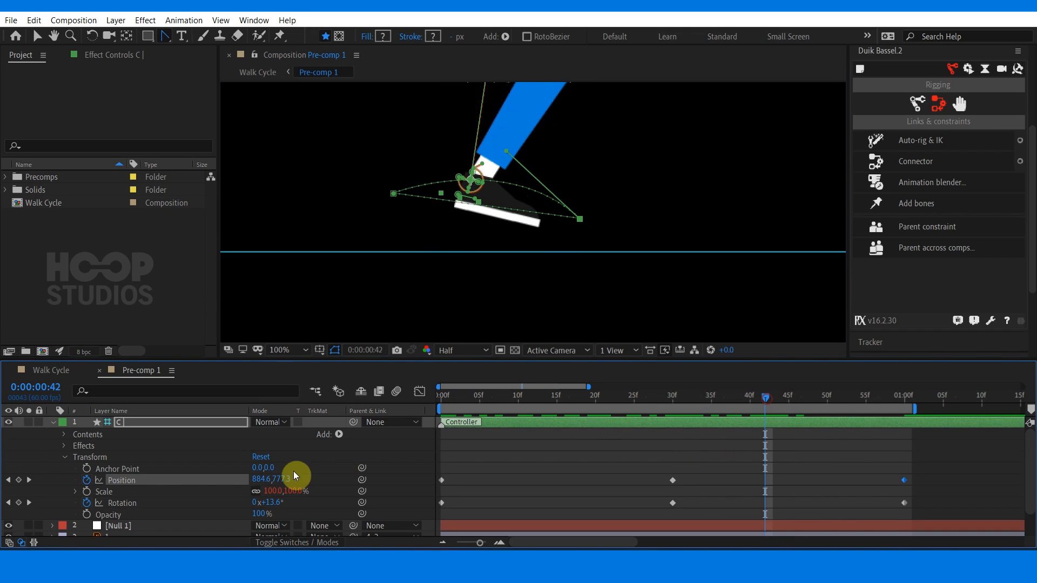
mouse_move(278, 504)
left_mouse_down()
mouse_move(294, 500)
mouse_move(283, 500)
left_mouse_up()
- Curve the ground-contact motion path downward from the frame 30 keyframe, checking the foot against the ground guide at frame 10
left_click_drag(771, 397, 515, 397)
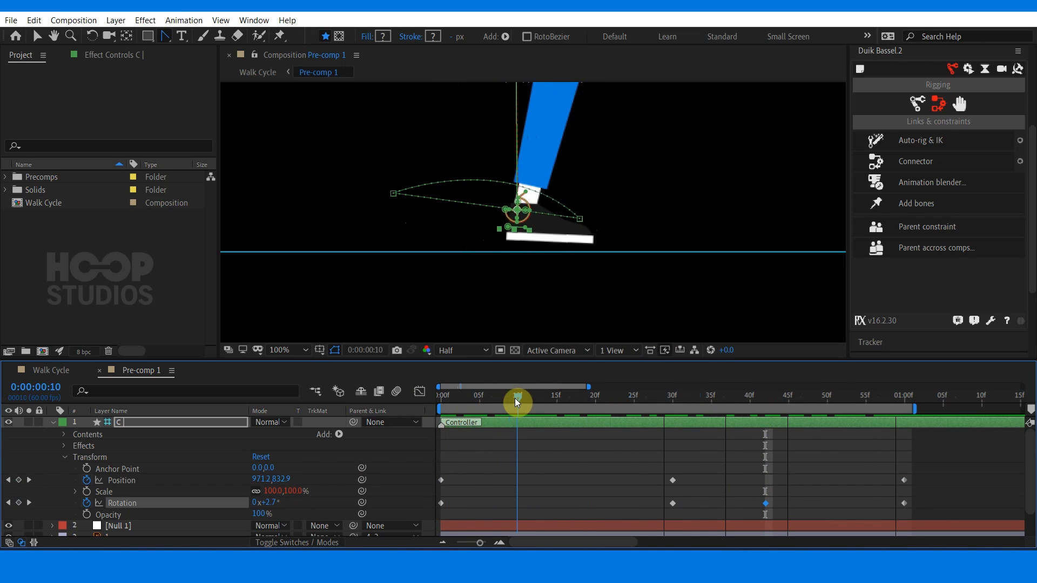
left_click_drag(392, 197, 403, 226)
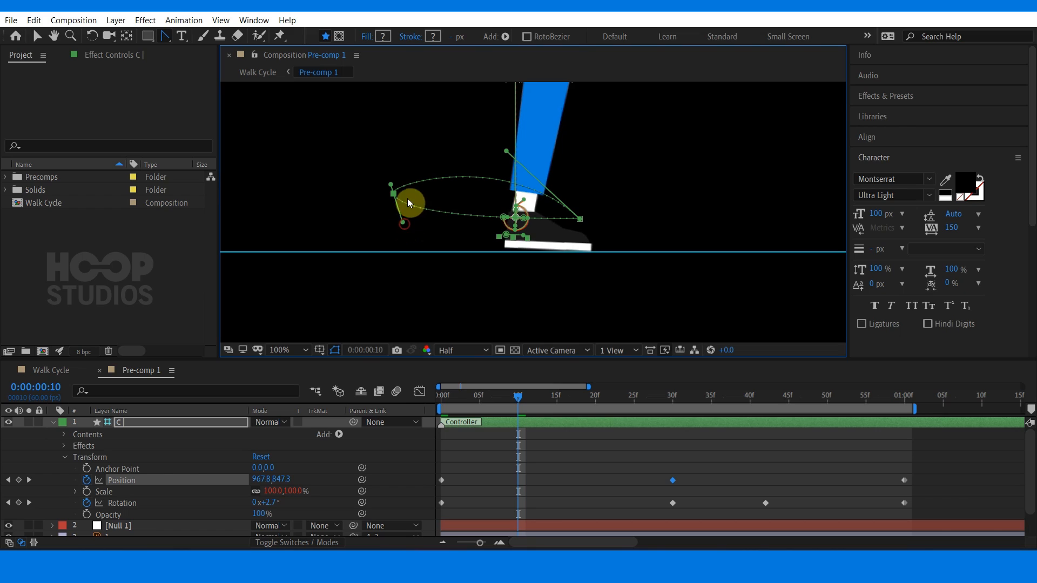
- Add controller Rotation keyframes at frames 5, 25 and 15 to keep the foot planted, using 2.5° at frame 15
scroll(499, 221, "up", 1)
left_click_drag(518, 399, 480, 406)
left_click_drag(265, 508, 272, 501)
left_click_drag(490, 399, 633, 400)
left_click_drag(273, 503, 277, 500)
left_click_drag(591, 403, 555, 400)
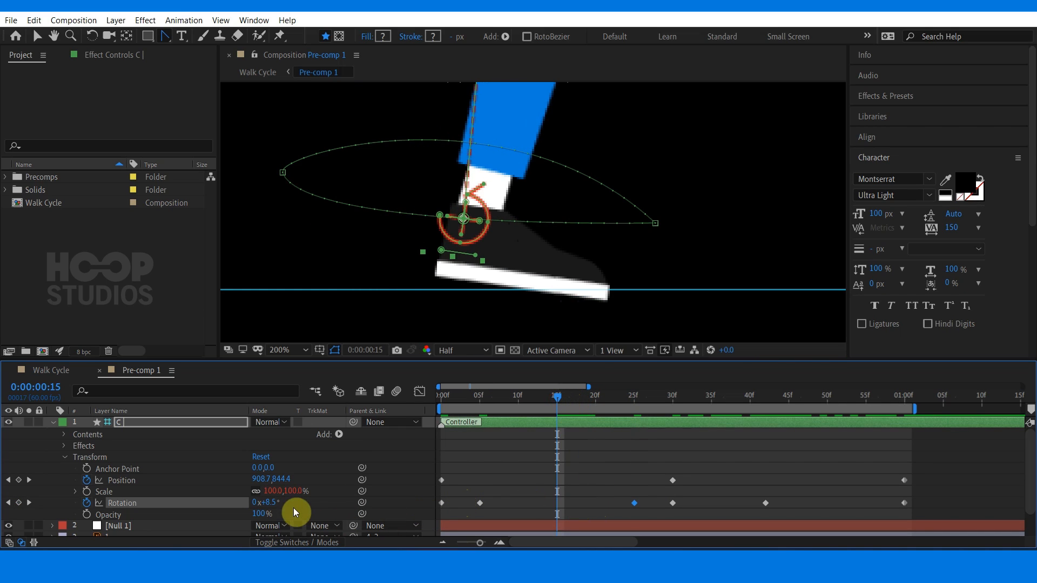
left_click_drag(263, 502, 262, 500)
key("comma")
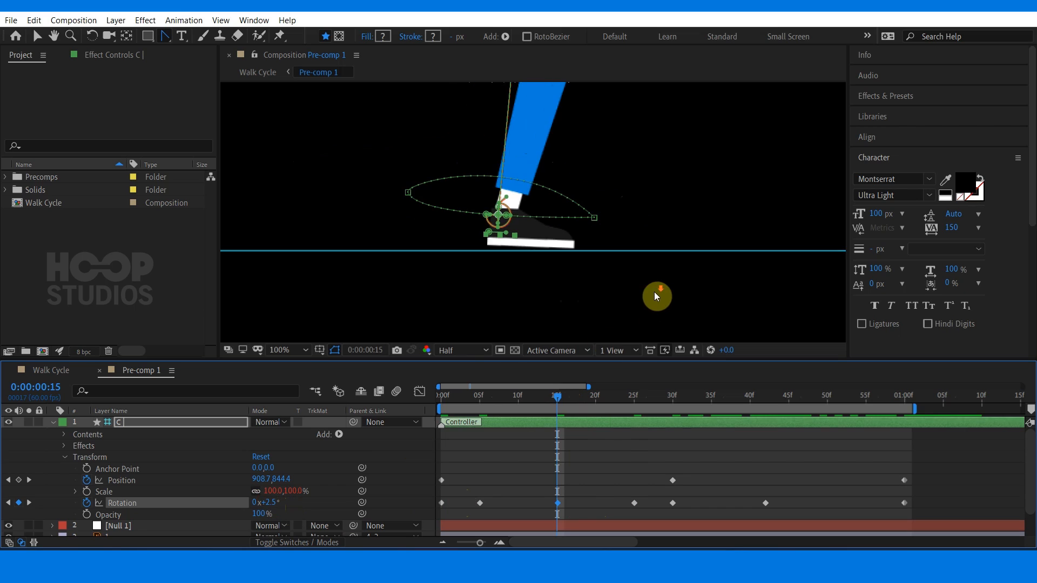
- Keyframe the Position of Null 1 at 0:00:00:00, 0:00:00:30 and 0:00:01:00 with the same value
left_click_drag(527, 405, 426, 400)
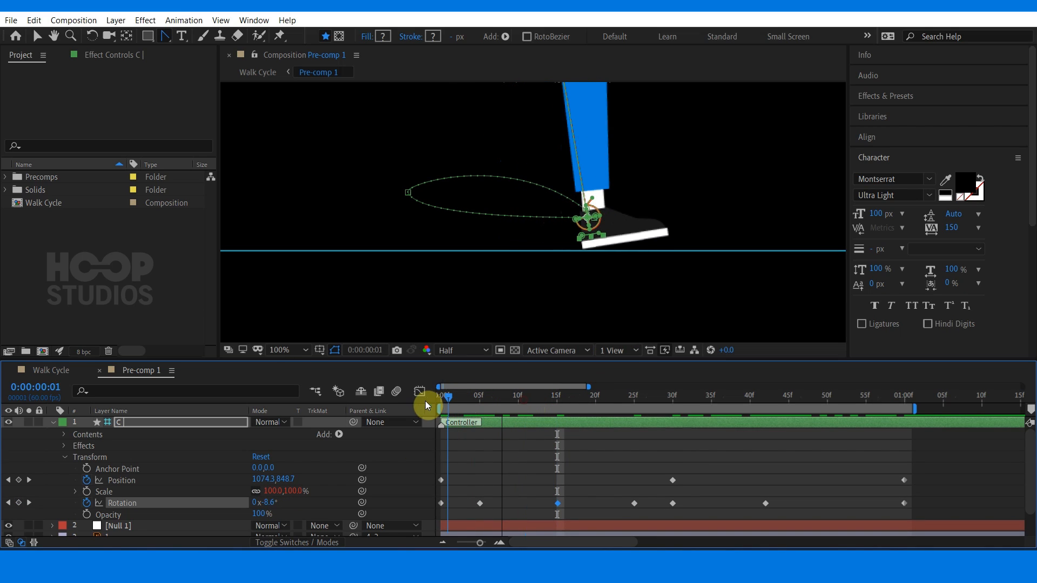
scroll(569, 458, "down", 1)
left_click(544, 494)
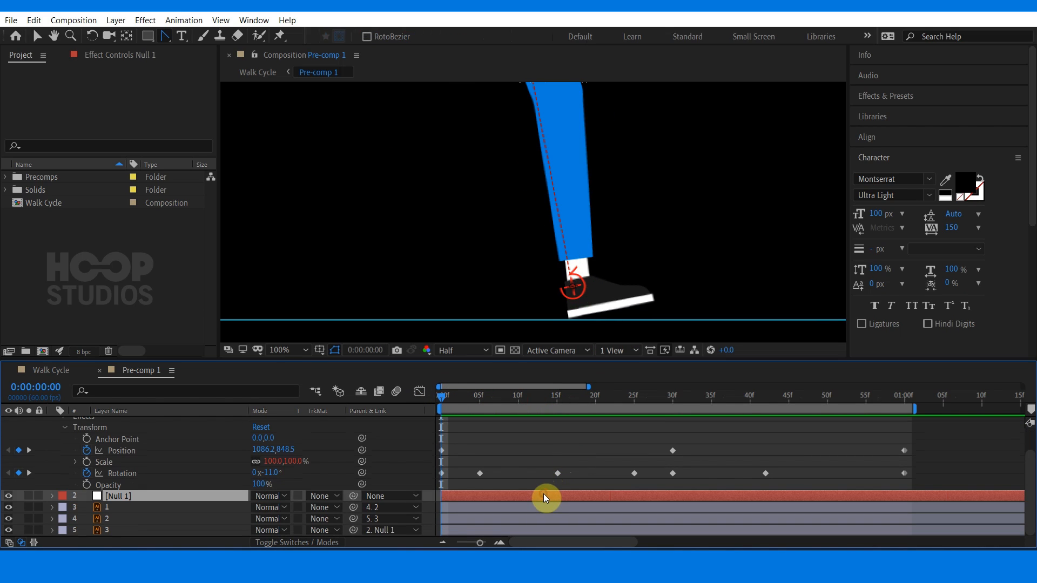
key("p")
left_click(87, 508)
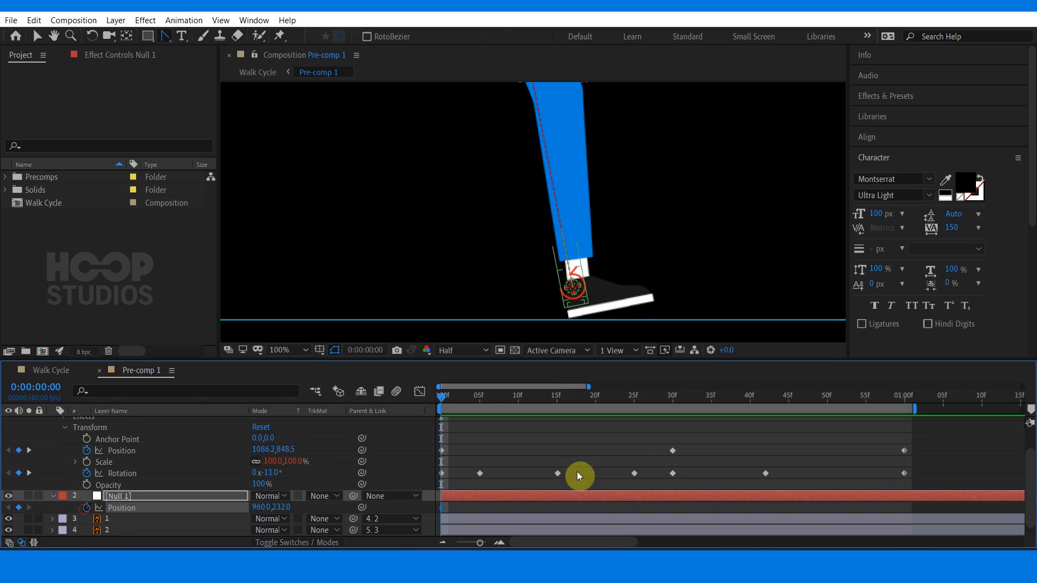
left_click(672, 398)
left_click_drag(881, 400, 909, 400)
left_click(19, 508)
- At 0:00:00:15, raise the hip null (Null 1) to Position 960.0, 215.0
left_click(557, 399)
key("h")
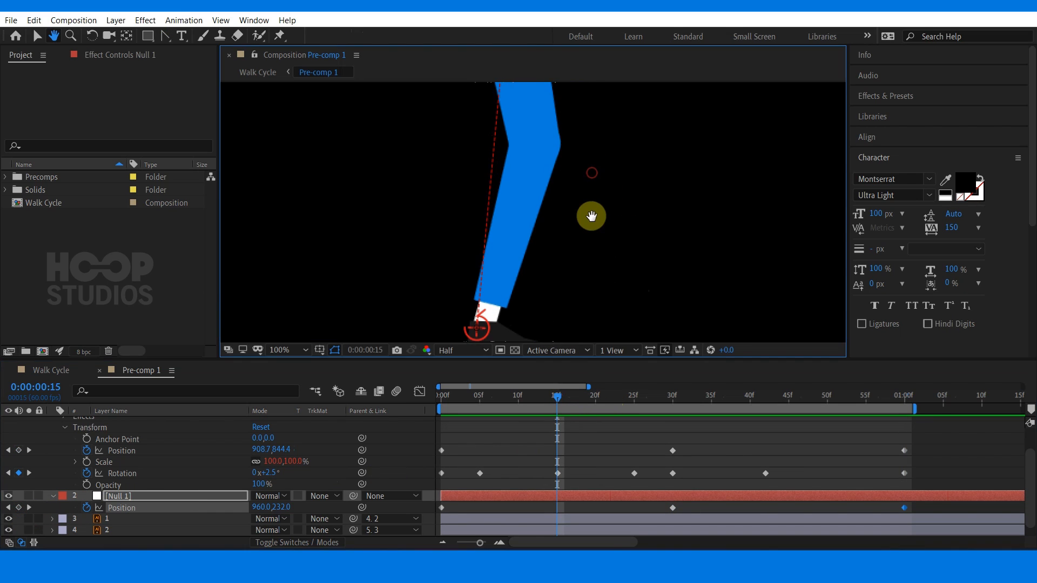
key("v")
scroll(592, 216, "down", 1)
scroll(568, 197, "up", 1)
scroll(568, 481, "down", 1)
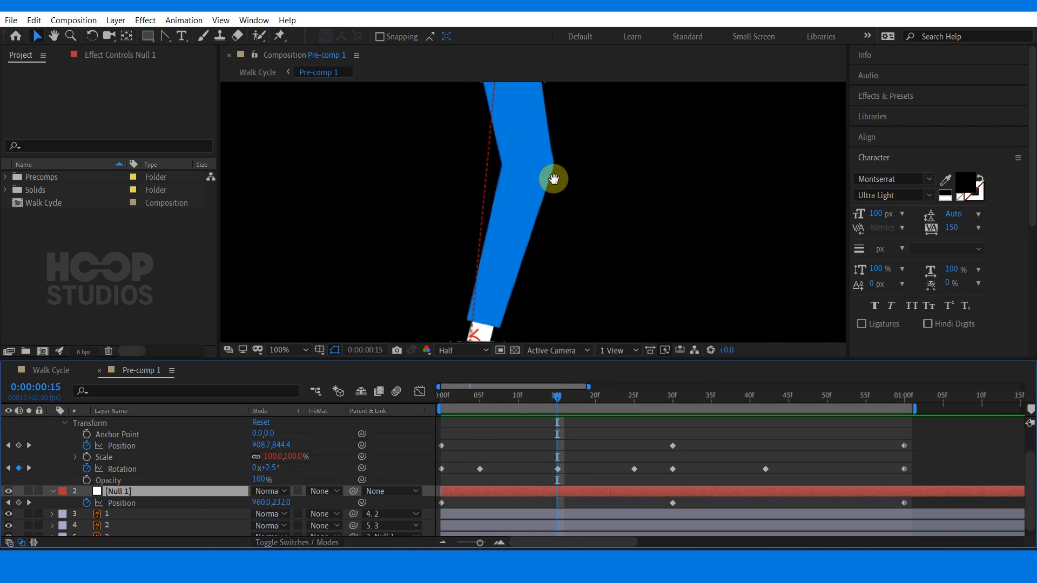
left_click_drag(554, 179, 558, 283)
key("shift+Up")
left_click_drag(521, 150, 520, 145)
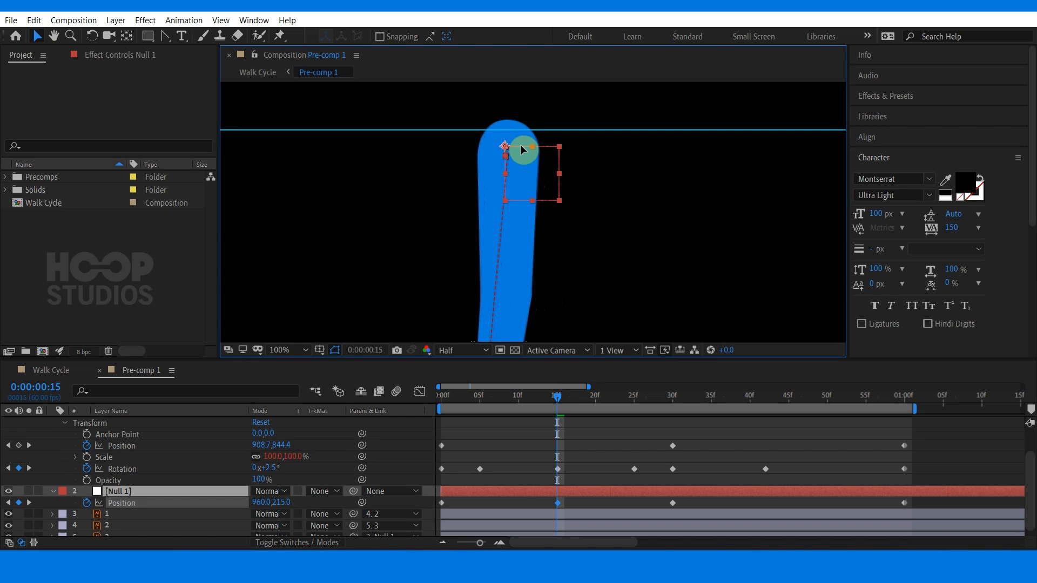
- Copy Null 1's raised Position keyframe from frame 15 to 0:00:00:45 and preview the leg motion
scroll(604, 278, "down", 2)
key("h")
left_click_drag(604, 278, 578, 233)
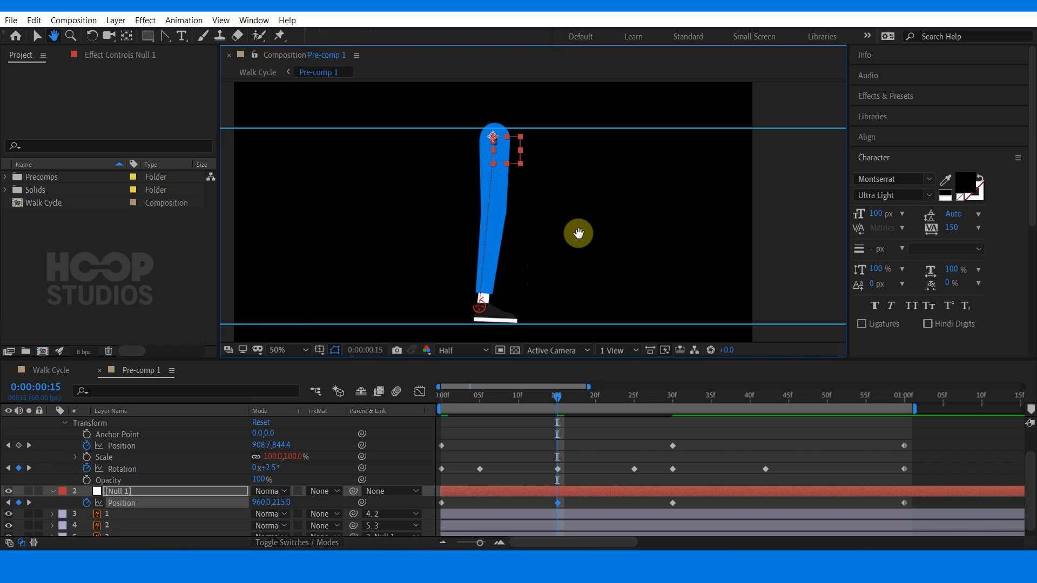
left_click(789, 397)
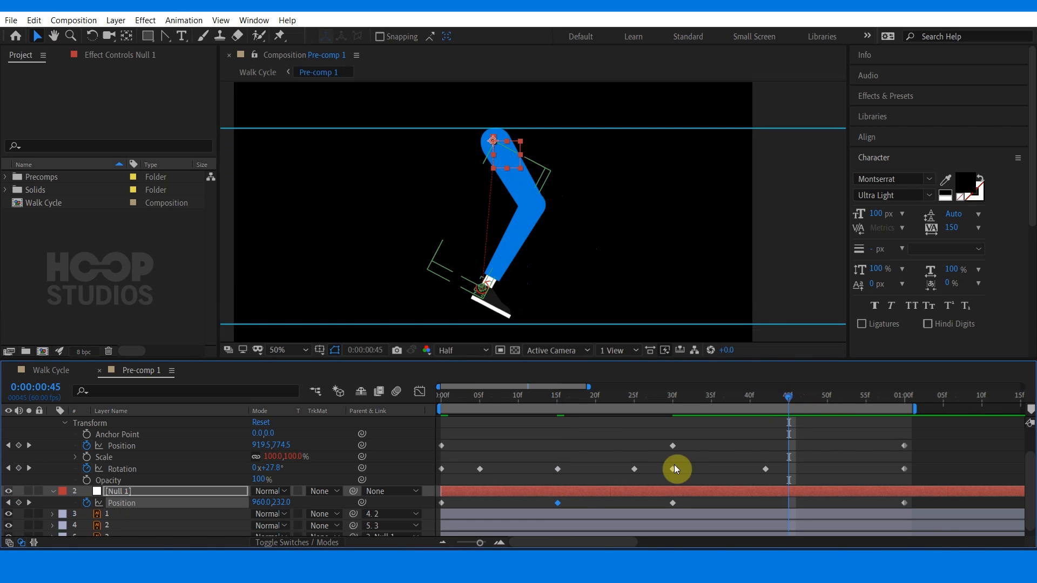
left_click(546, 502)
left_click(557, 503)
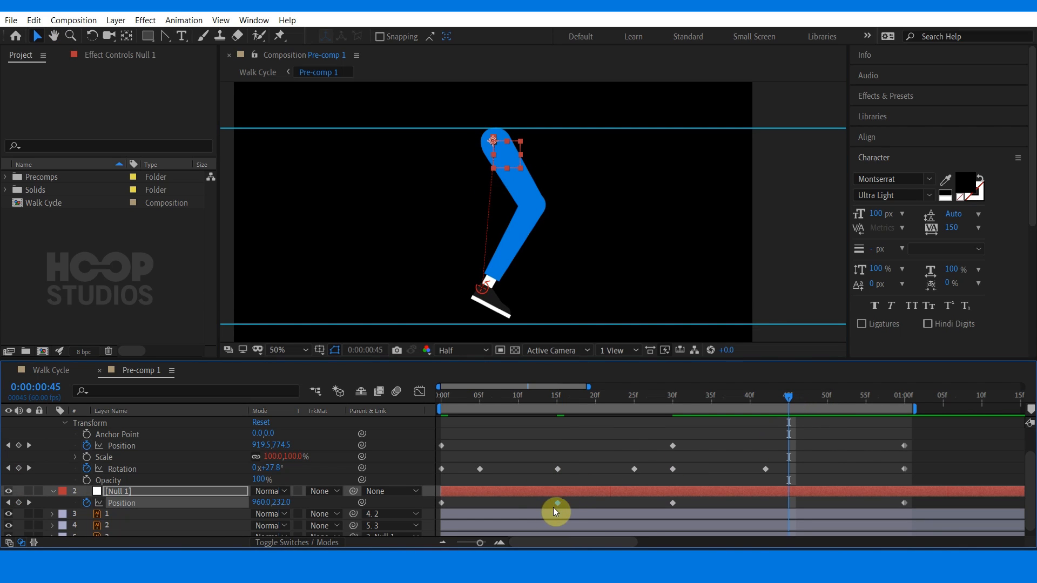
key("ctrl+c")
key("ctrl+v")
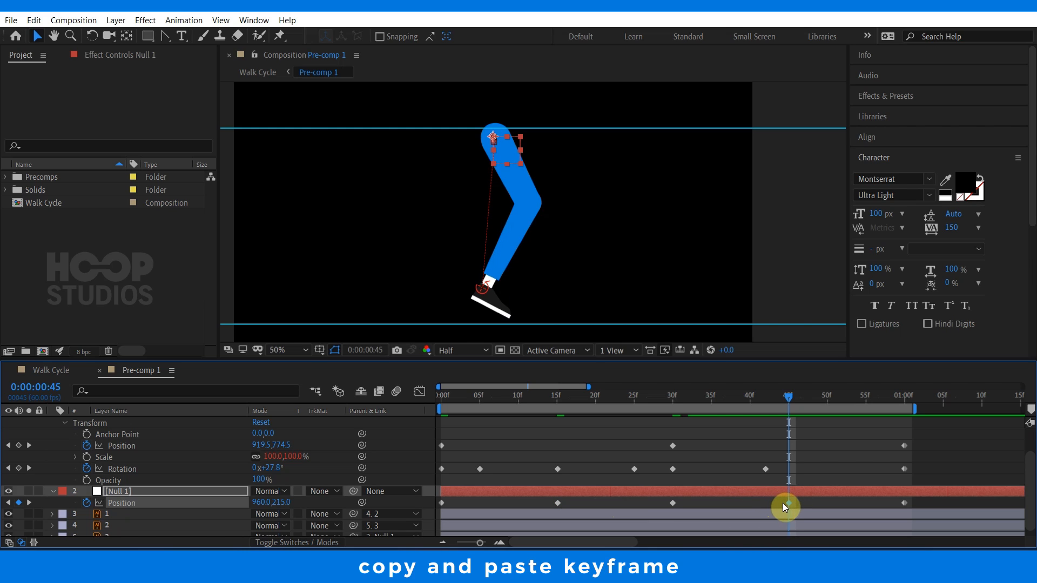
left_click_drag(600, 395, 655, 396)
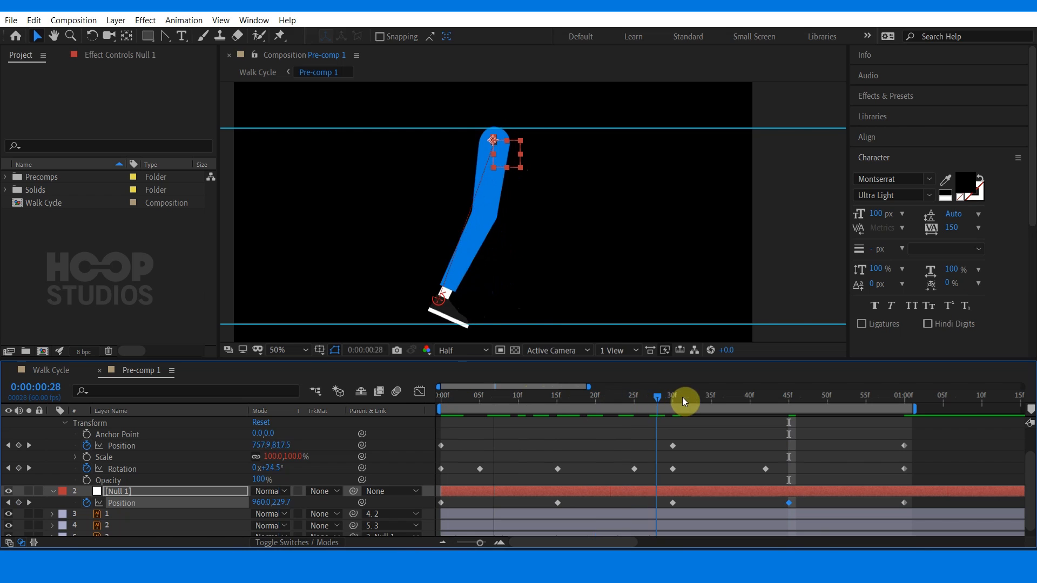
key("space")
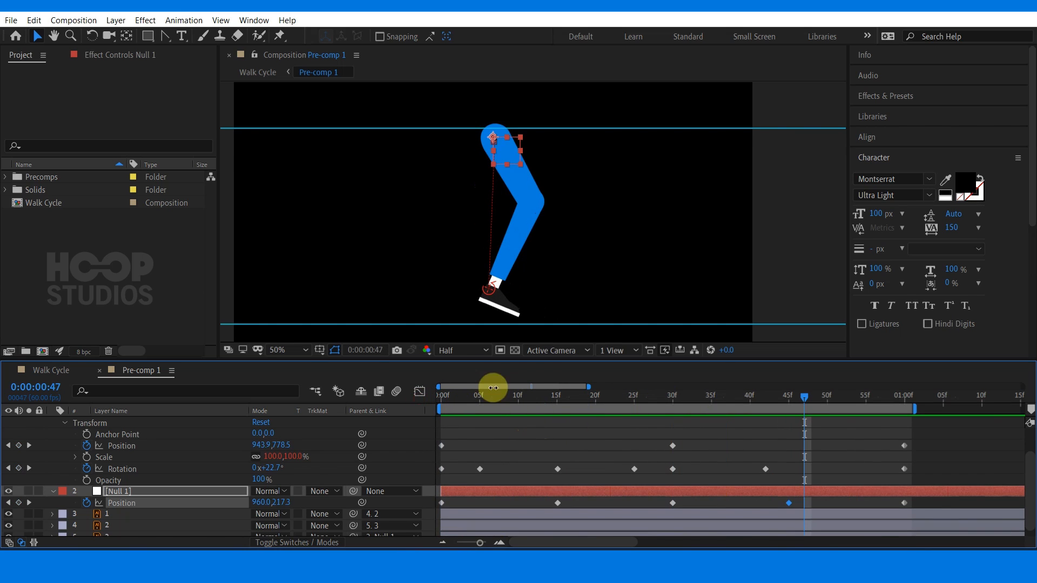
- Apply Easy Ease to all of Null 1's Position keyframes
scroll(526, 453, "up", 3)
scroll(571, 474, "down", 3)
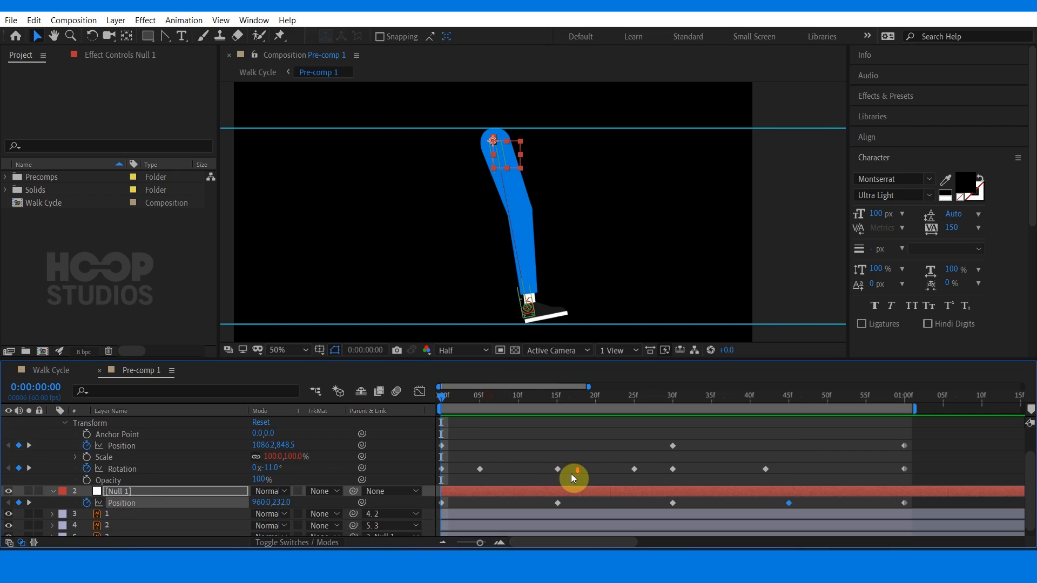
left_click(588, 500)
left_click_drag(919, 499, 404, 517)
right_click(441, 504)
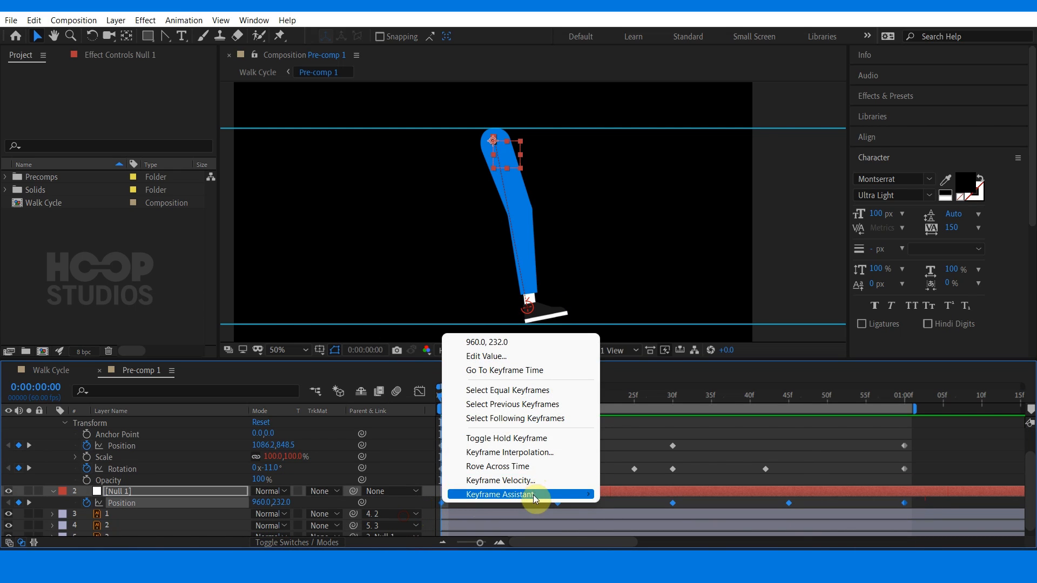
mouse_move(560, 495)
left_click(648, 425)
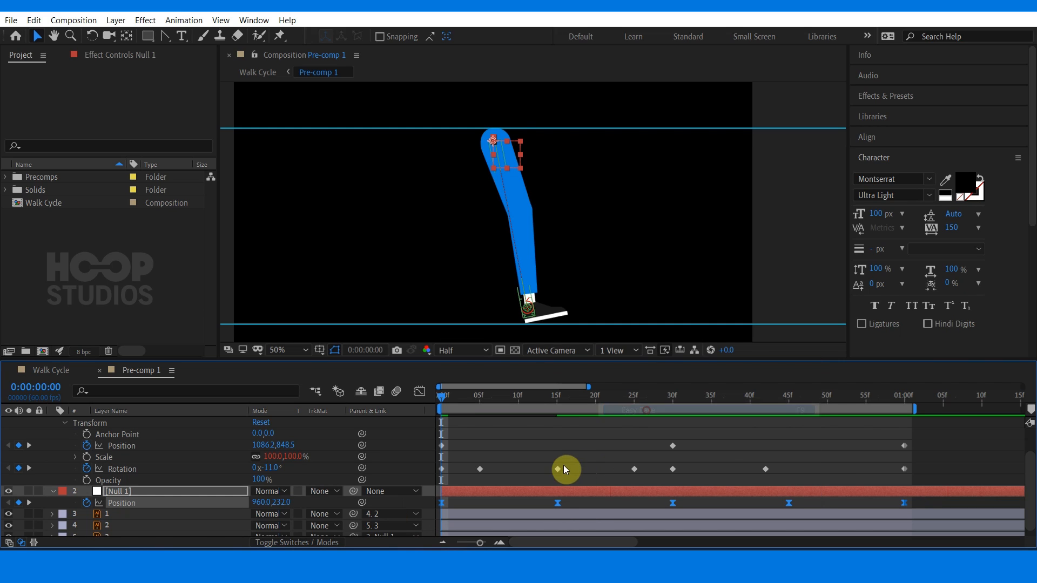
- Apply Easy Ease to all of the foot controller's Position keyframes and preview the leg animation
scroll(572, 449, "up", 2)
left_click(556, 422)
key("Return")
type("C")
left_click_drag(918, 475, 445, 488)
right_click(442, 480)
mouse_move(519, 472)
left_click(637, 386)
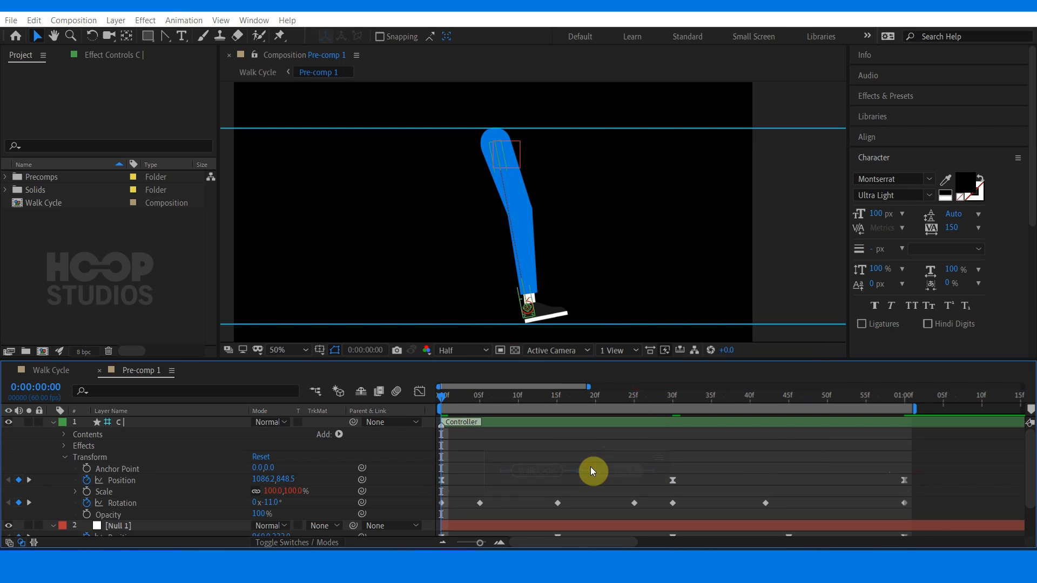
scroll(656, 470, "down", 1)
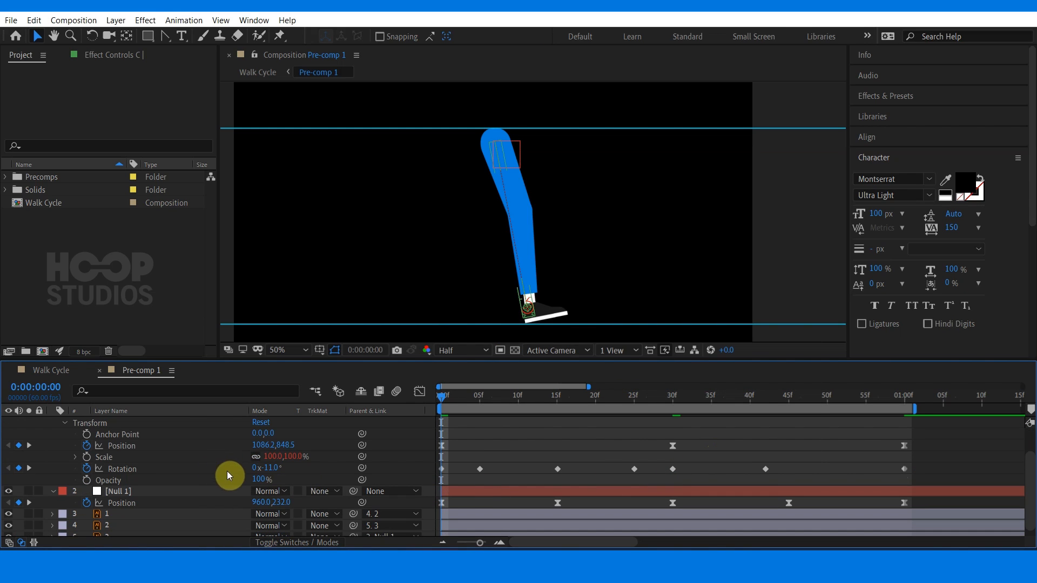
key("space")
key("space")
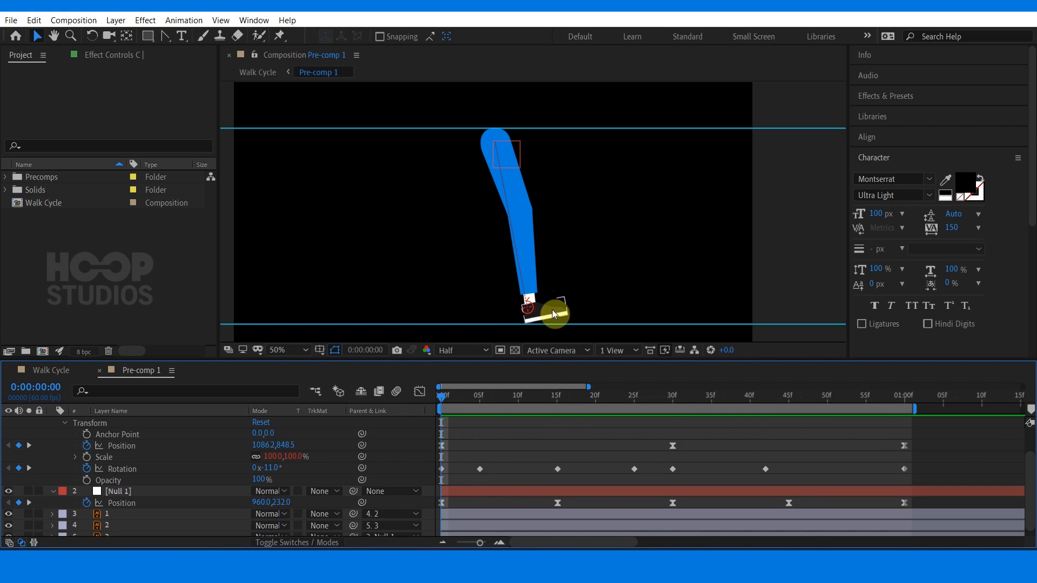
- Apply the CC Bender effect to the shoe artwork on layer 1 and reveal it in the timeline
left_click(552, 310)
scroll(573, 303, "up", 2)
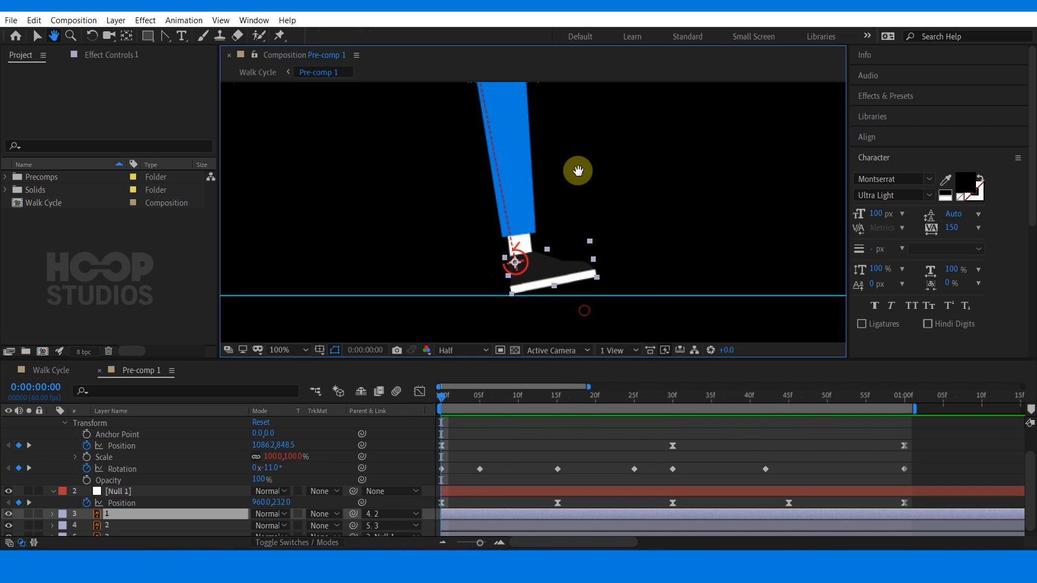
left_click(929, 98)
left_click(908, 115)
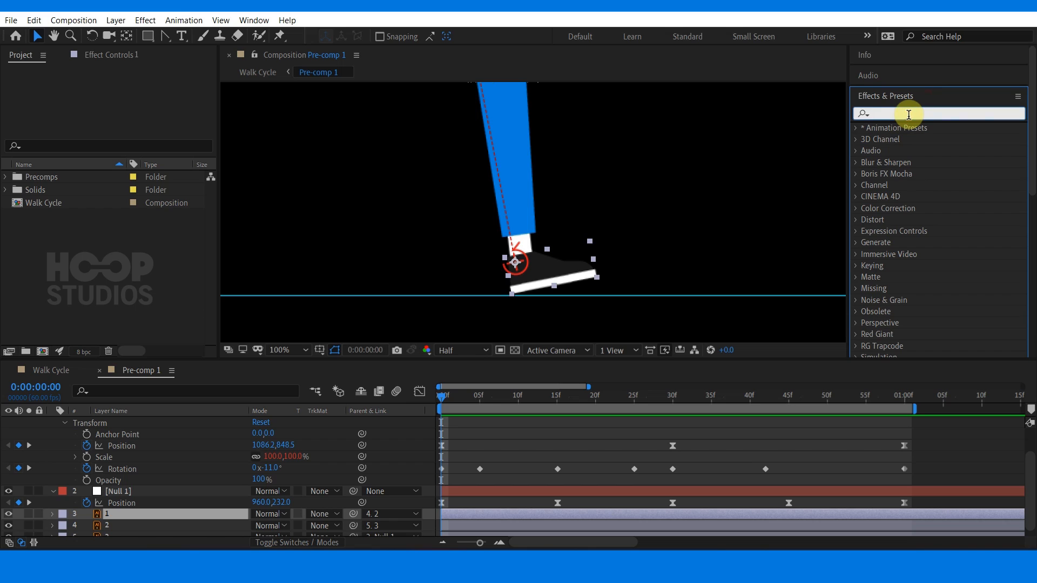
type("cc ben")
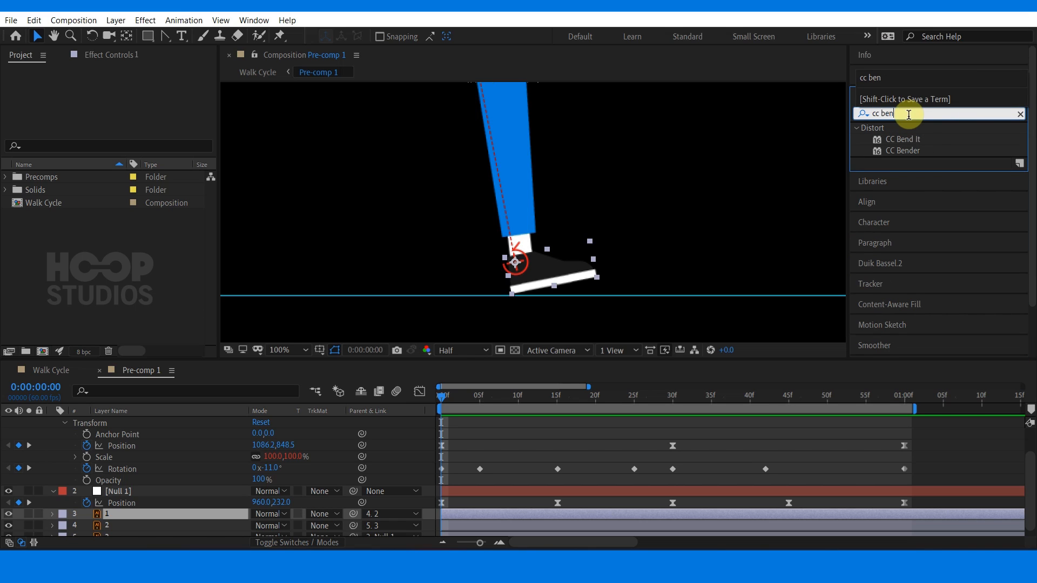
double_click(900, 151)
left_click(125, 496)
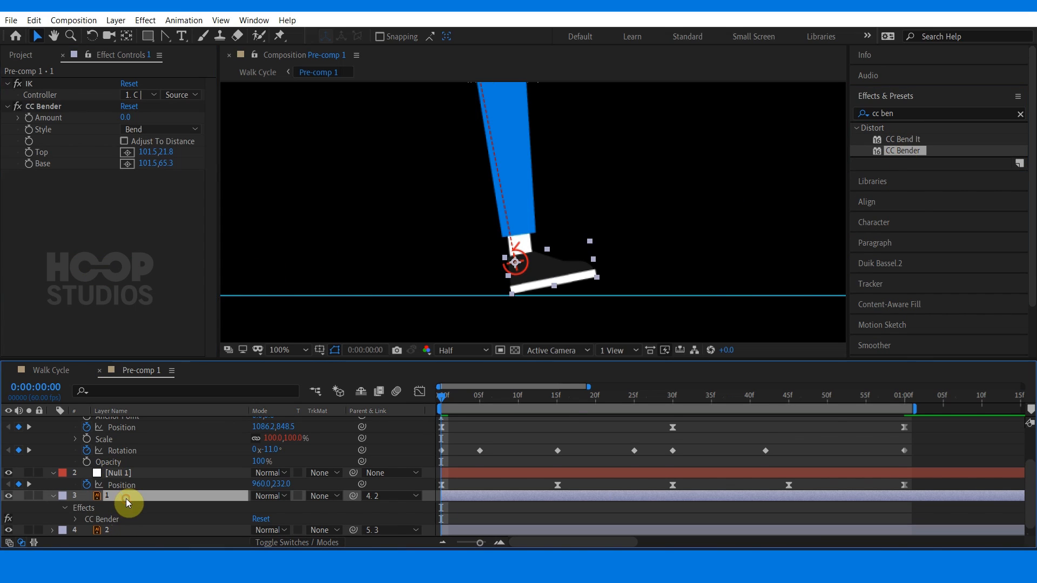
scroll(125, 498, "down", 1)
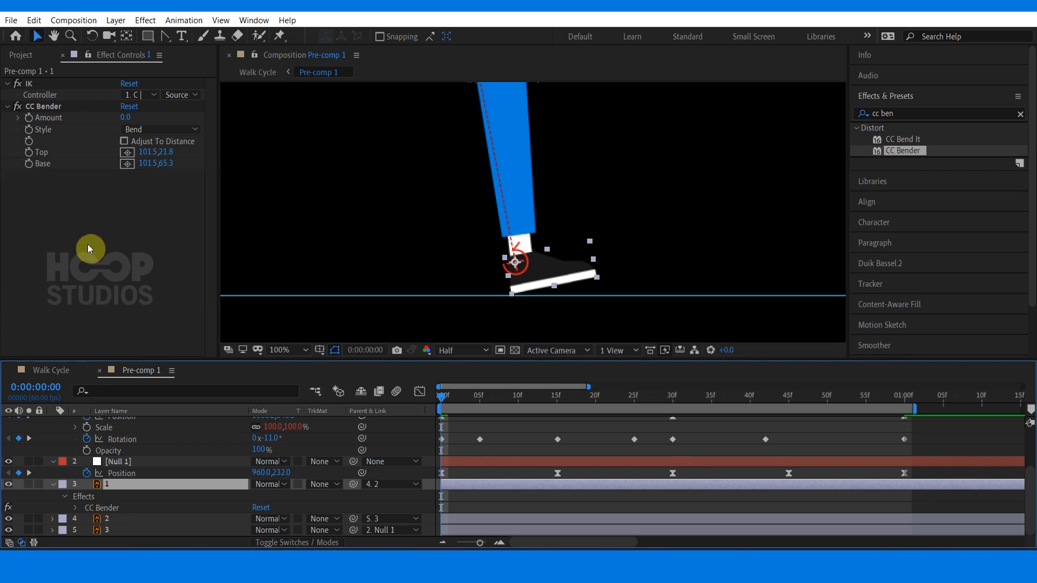
- Position CC Bender's Base point mid-sole at 60.8, 68.9 and its Top point at the shoe's toe tip at 216.9, 64.8
left_click(31, 142)
left_click_drag(552, 277, 524, 281)
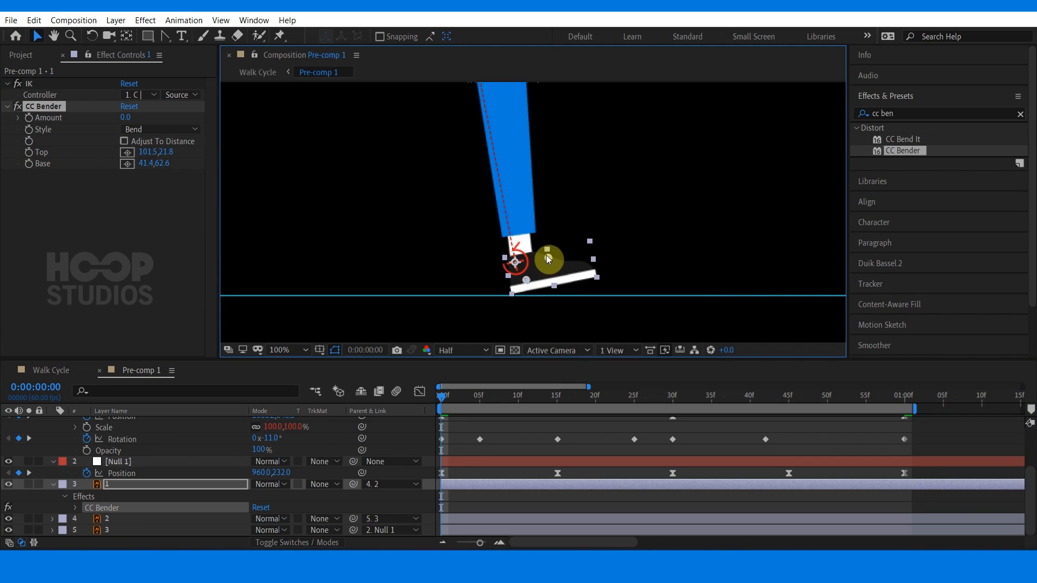
left_click_drag(602, 274, 601, 263)
- Keyframe CC Bender's Amount at -53 on frame 0 and -40 on frames 25 and 30, adding keyframes at frames 5 and 15
mouse_move(260, 507)
left_mouse_down()
mouse_move(225, 506)
mouse_move(262, 507)
left_mouse_up()
key("Return")
left_click(482, 397)
left_click_drag(524, 403, 635, 400)
left_click(18, 508)
left_click_drag(265, 506, 230, 504)
left_click(673, 396)
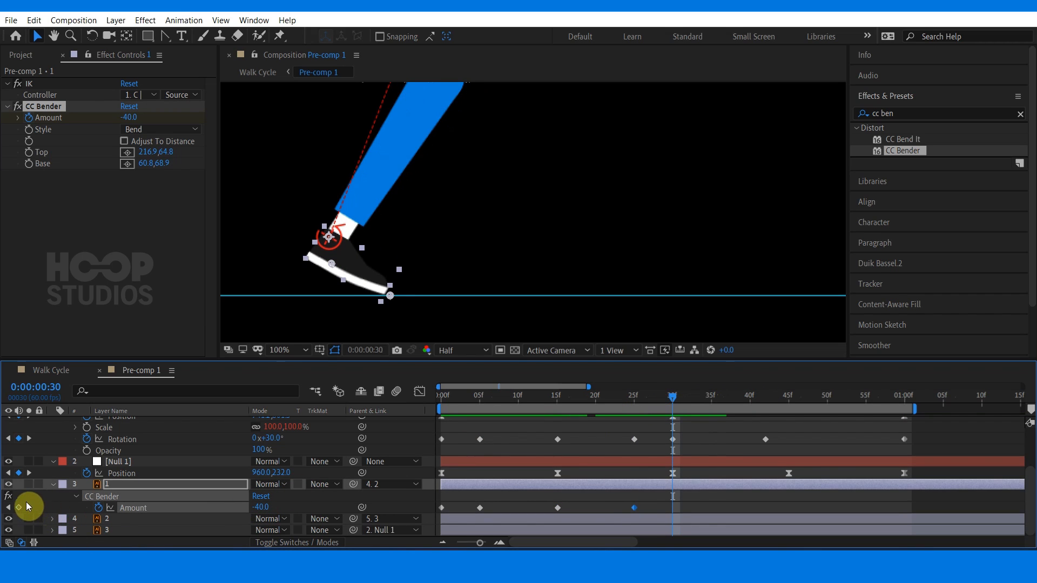
- Keyframe CC Bender's Amount at 44 on 0:00:00:42 and at -60 on 0:00:00:55
left_click_drag(601, 405, 766, 400)
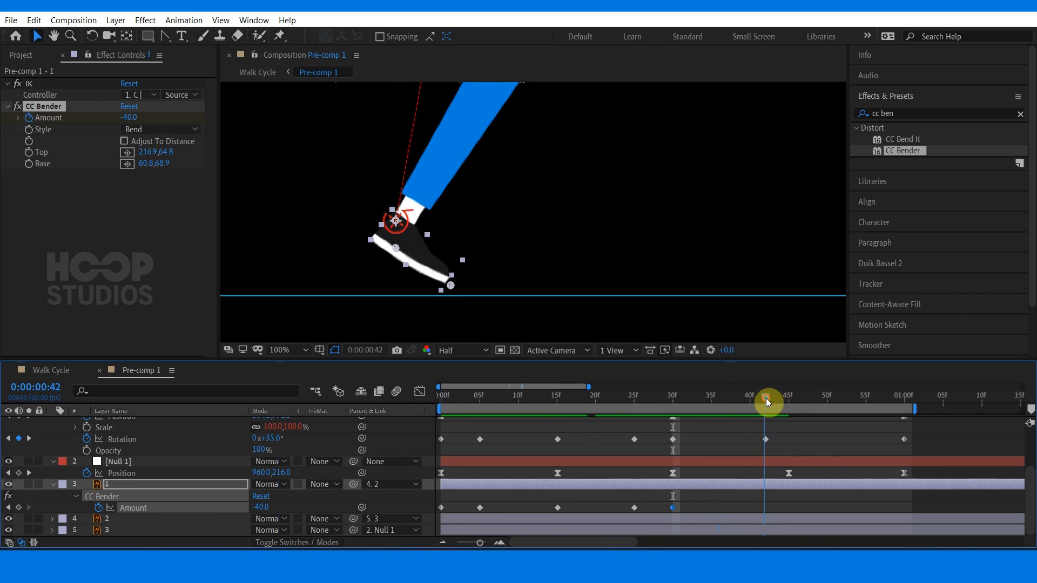
left_click_drag(255, 508, 313, 501)
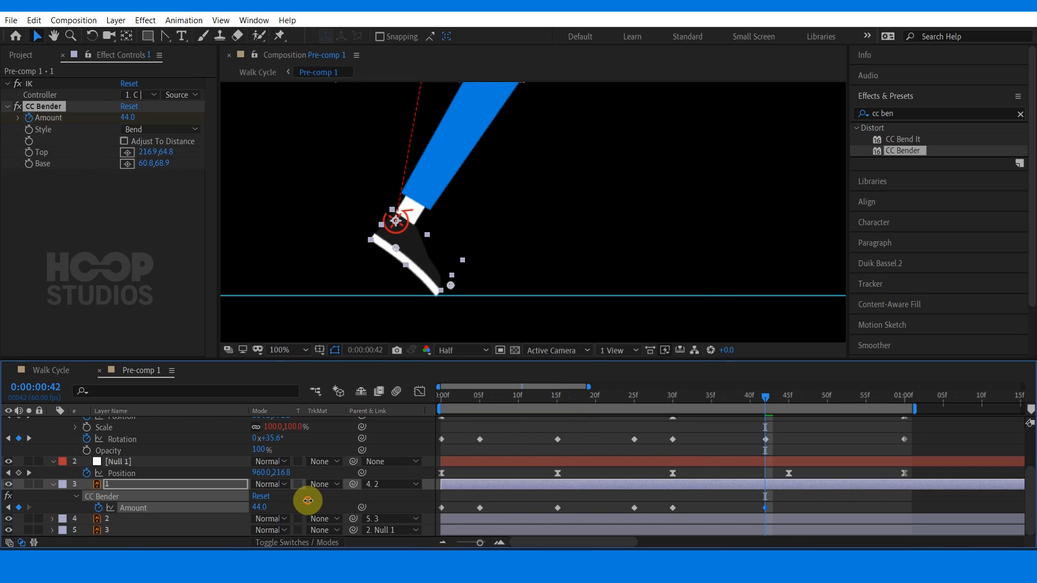
left_click(789, 397)
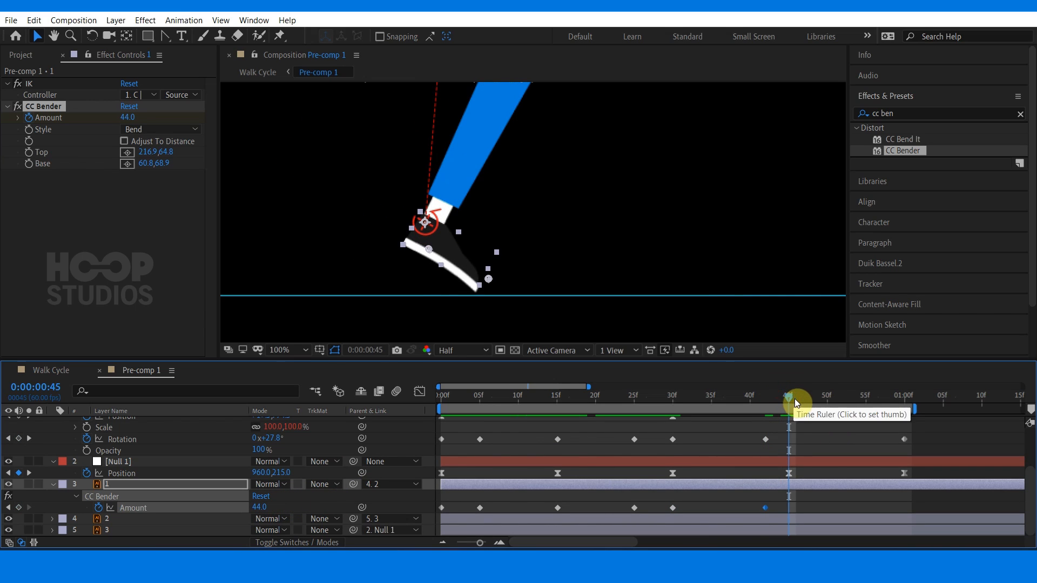
left_click_drag(657, 401, 863, 398)
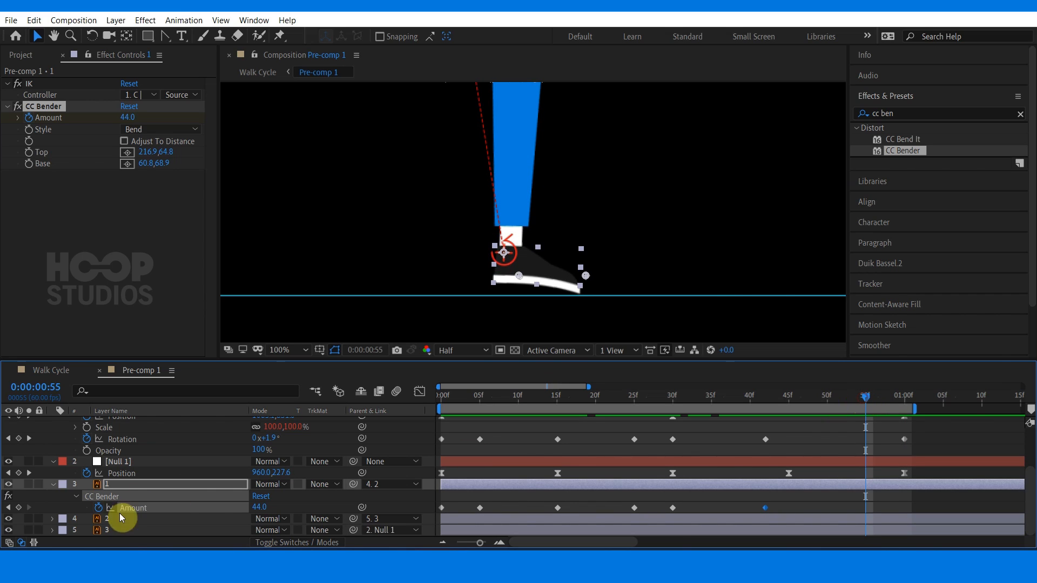
left_click_drag(252, 507, 176, 505)
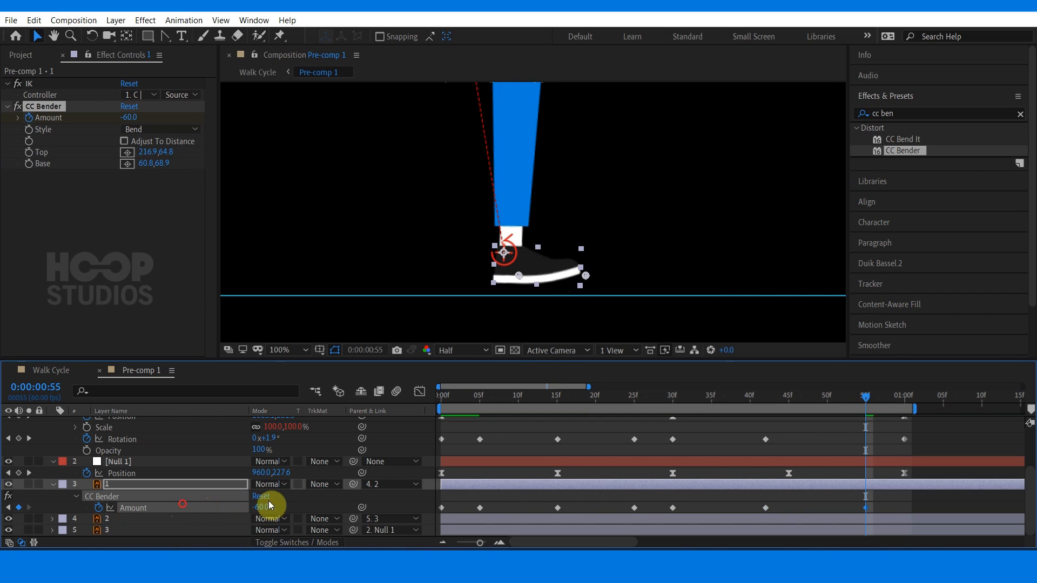
- Copy the frame 0 Amount keyframe of CC Bender to 0:00:01:00 and preview the shoe's bending
left_click_drag(880, 397, 899, 394)
left_click_drag(452, 500, 433, 509)
left_click_drag(877, 392, 725, 399)
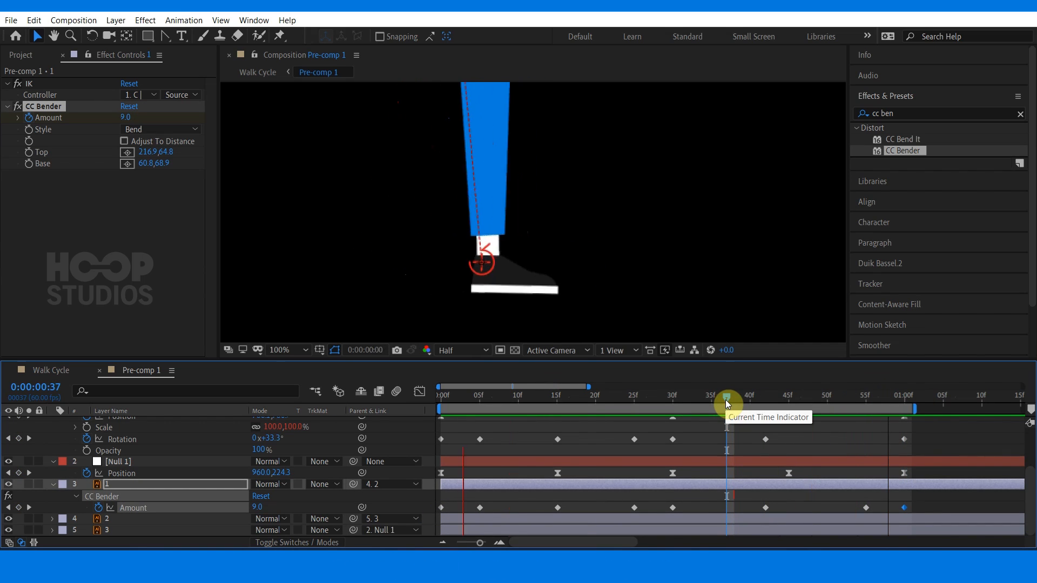
left_click(132, 537)
key("Home")
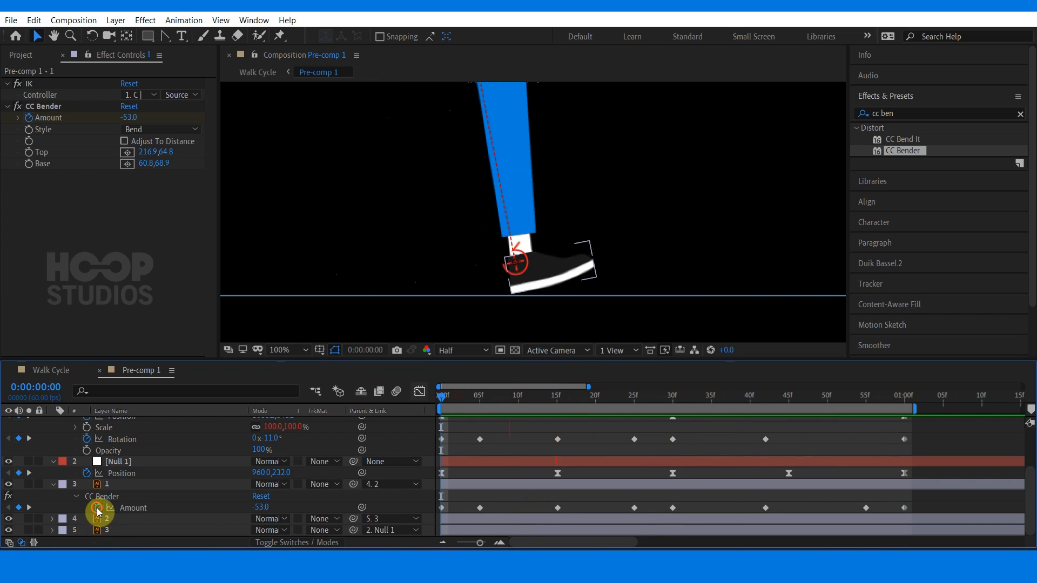
left_click(96, 508, "alt")
left_click(302, 519)
left_click(443, 506)
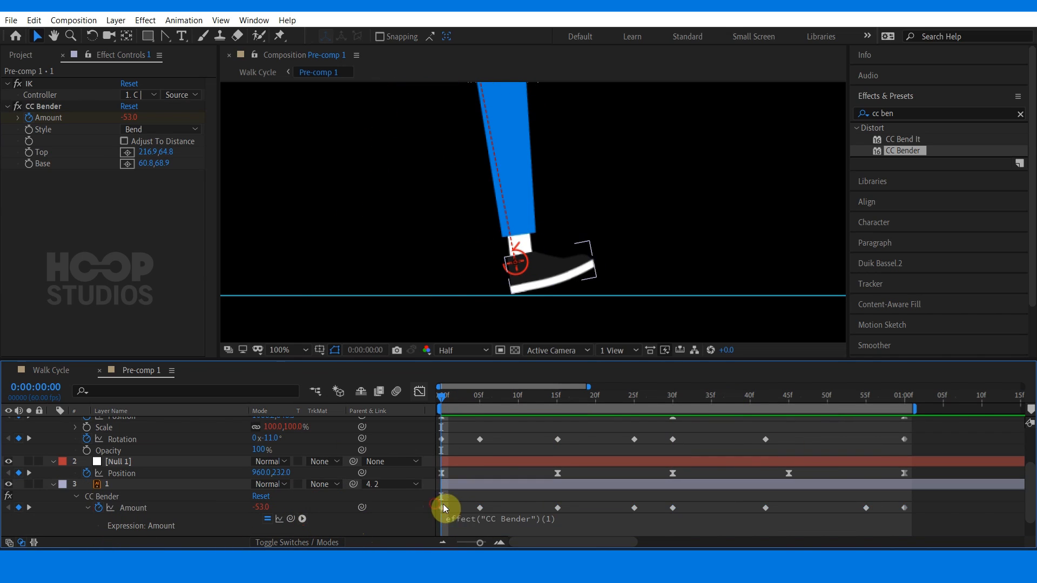
- Apply Easy Ease to all of CC Bender's Amount keyframes on the shoe layer
left_click_drag(899, 507, 398, 516)
right_click(440, 508)
mouse_move(504, 498)
left_click(644, 416)
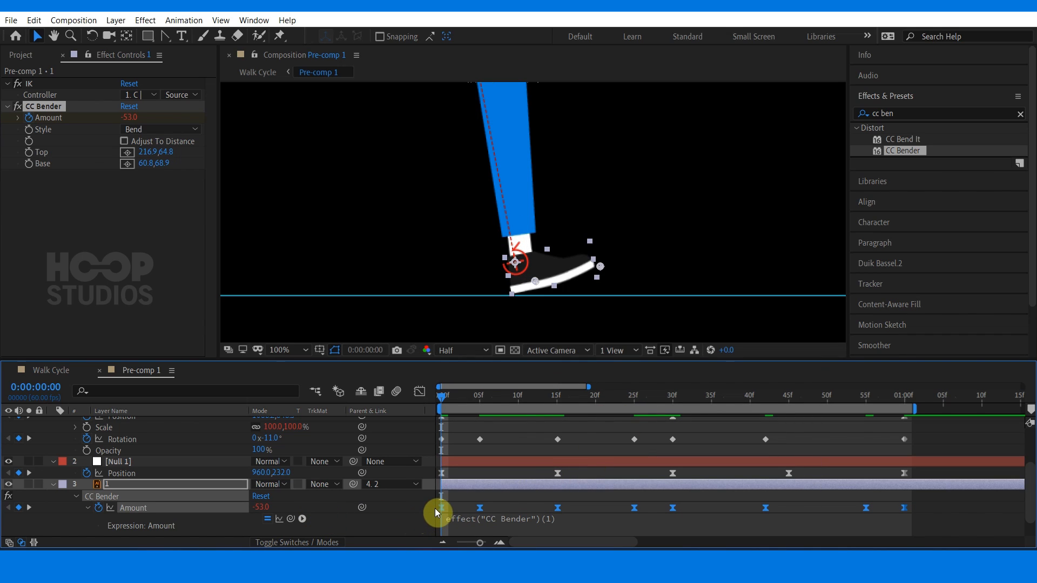
left_click(391, 514)
- Add the expression loopOut(type = "cycle", numKeyframes = 0) to CC Bender's Amount on the shoe layer
scroll(419, 513, "down", 1)
scroll(97, 486, "up", 2)
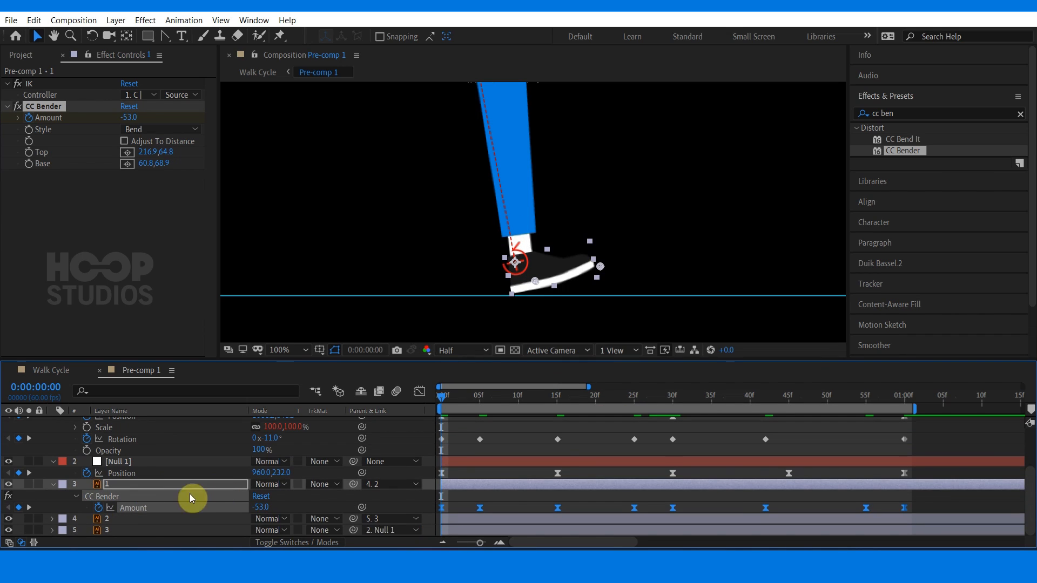
left_click(302, 518)
mouse_move(367, 439)
left_click(494, 283)
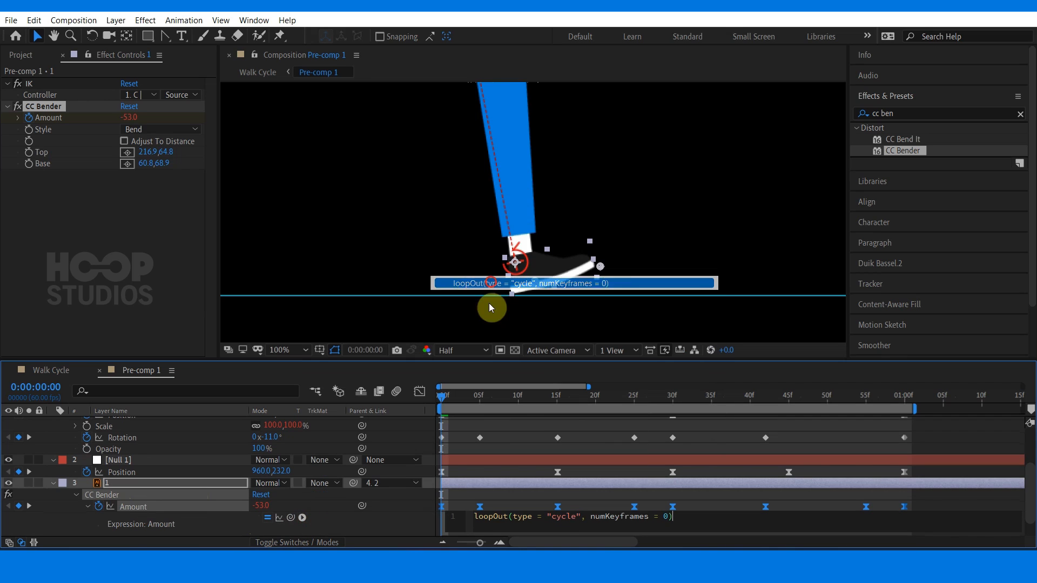
- Add the loopOut cycle expression to the Position of the hip null (Null 1)
left_click(86, 472, "alt")
left_click(302, 483)
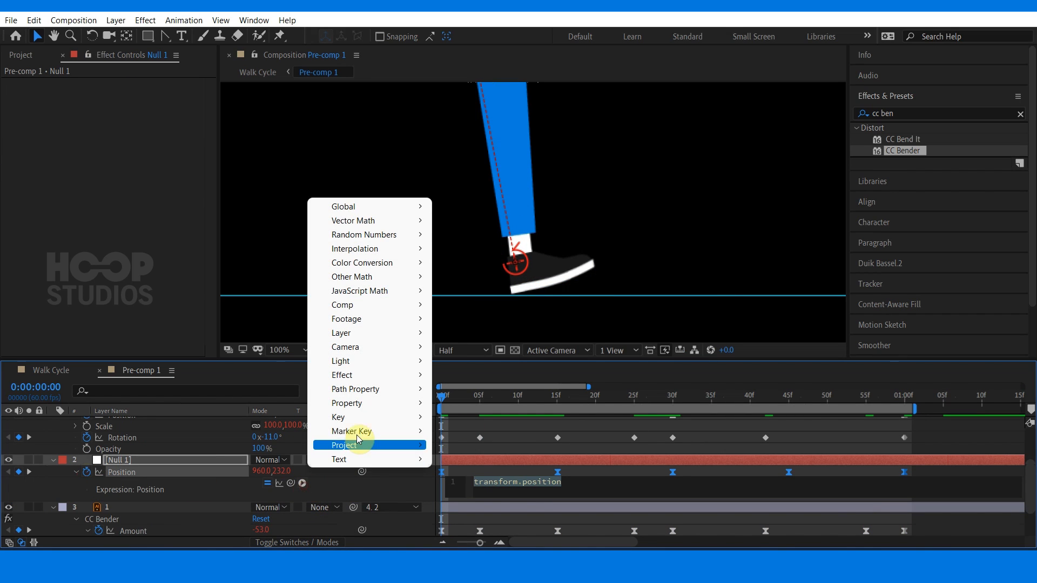
mouse_move(380, 408)
left_click(493, 236)
- Add the expression loopOut(type = "cycle", numKeyframes = 0) to the foot controller's Position
scroll(410, 483, "up", 3)
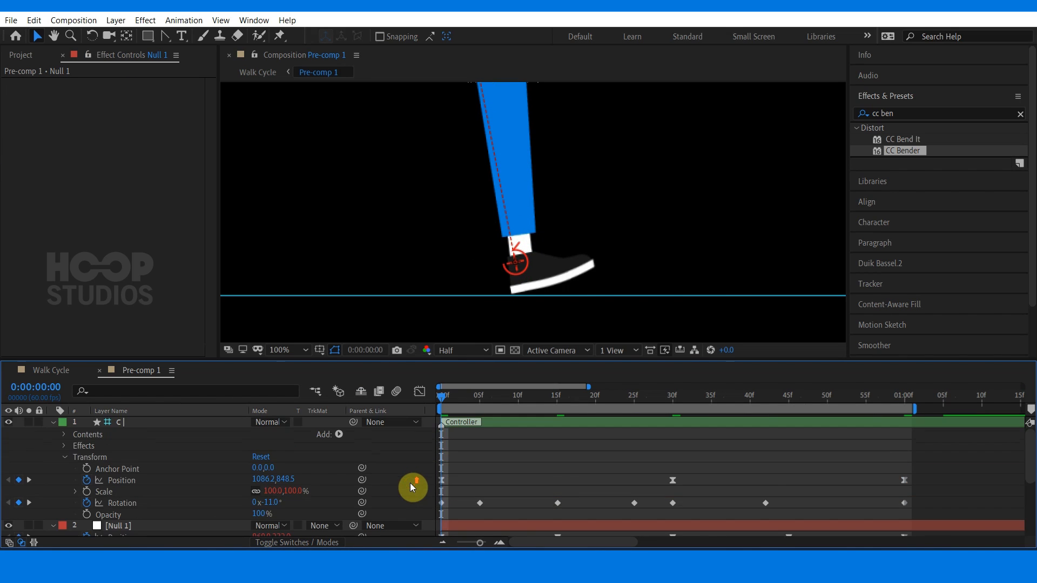
left_click(86, 480, "alt")
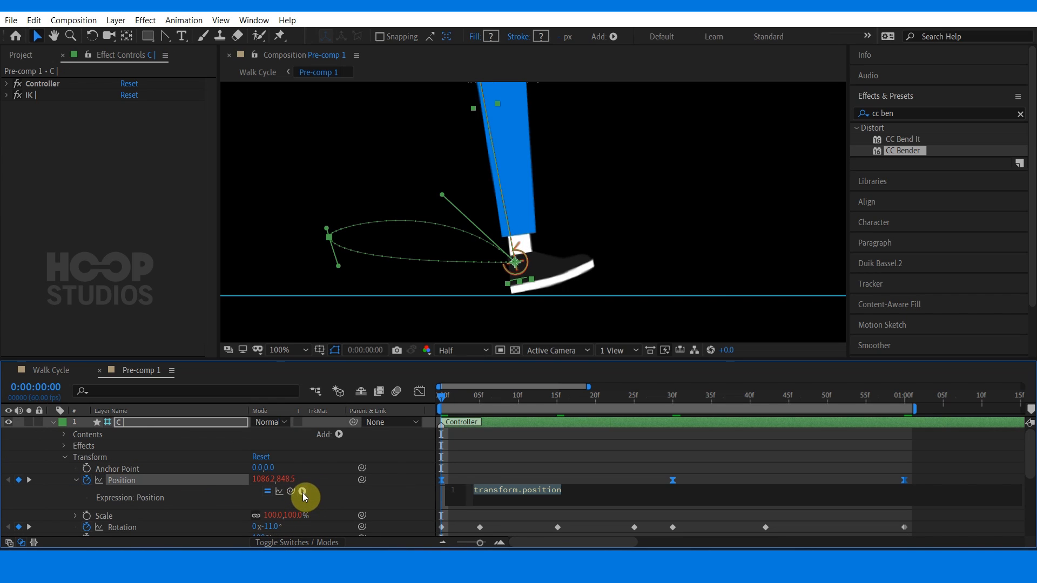
left_click(302, 491)
mouse_move(370, 410)
left_click(486, 289)
- Add the loopOut cycle expression to the foot controller's Rotation
scroll(178, 489, "down", 2)
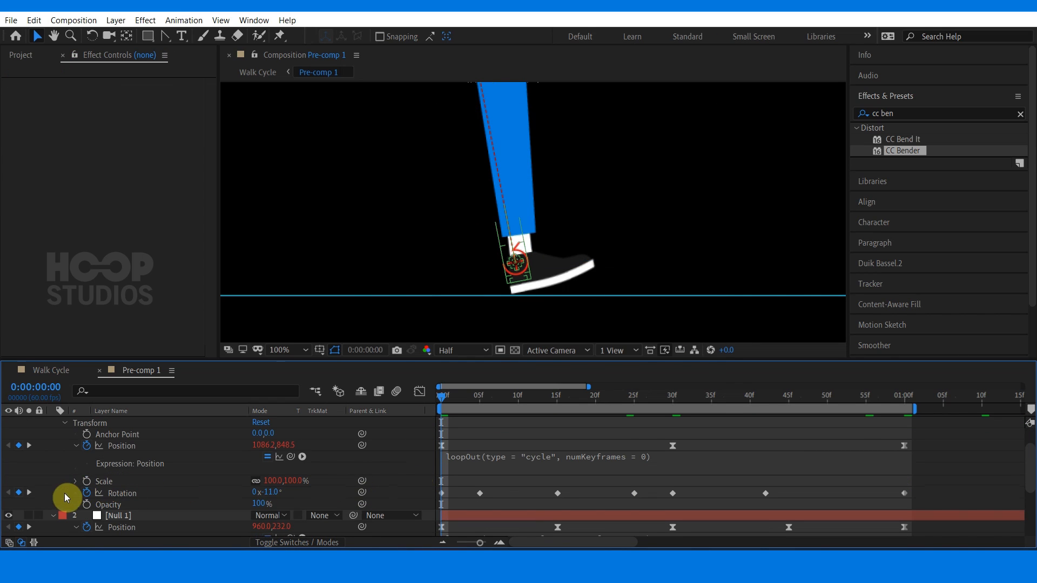
left_click(88, 486)
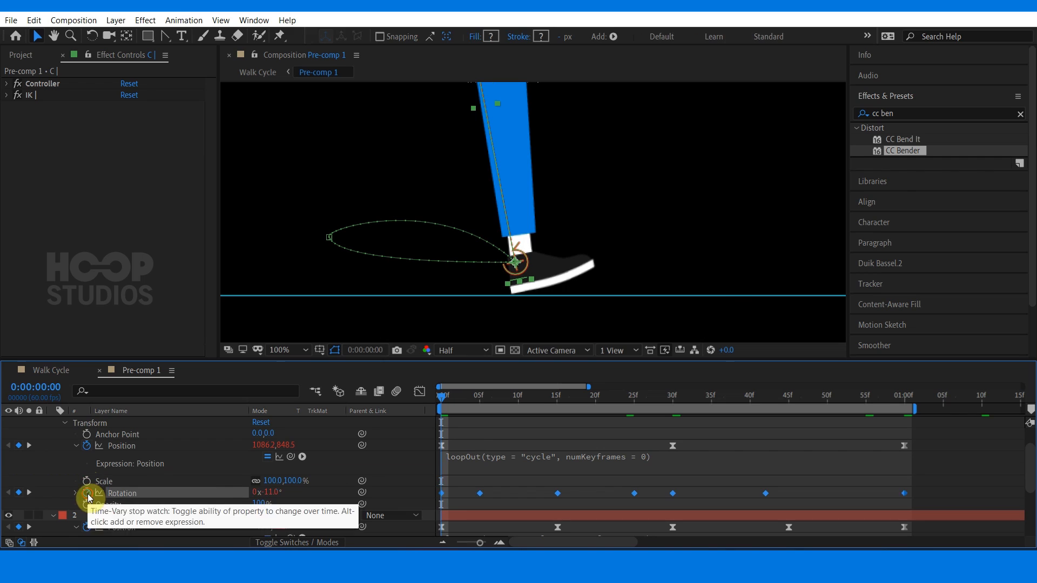
left_click(87, 493, "alt")
left_click(302, 504)
left_click(470, 269)
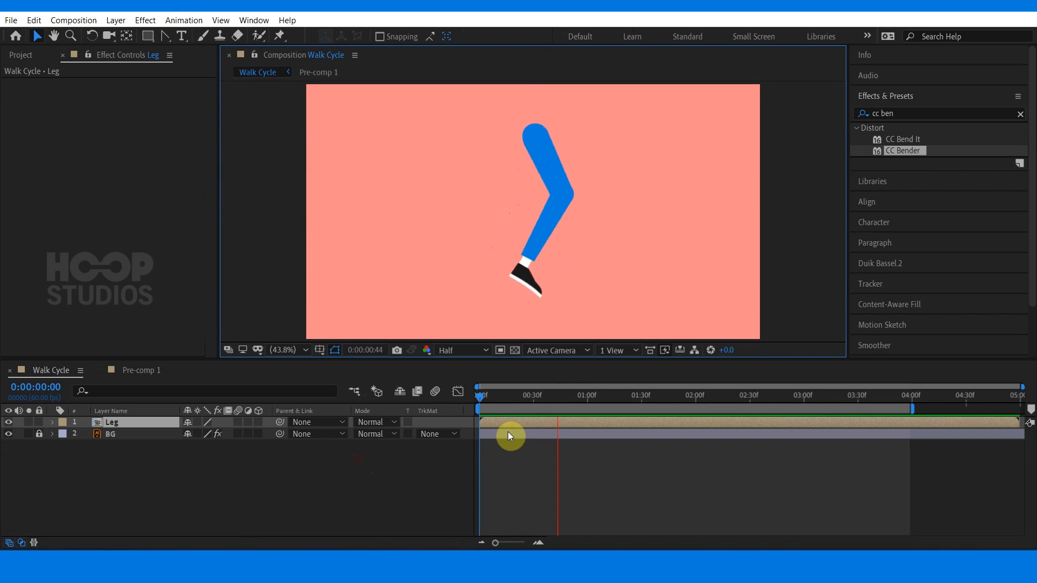
- In the Walk Cycle composition, duplicate the Leg layer and start the original Leg at 0:00:00:30
key("space")
key("ctrl+d")
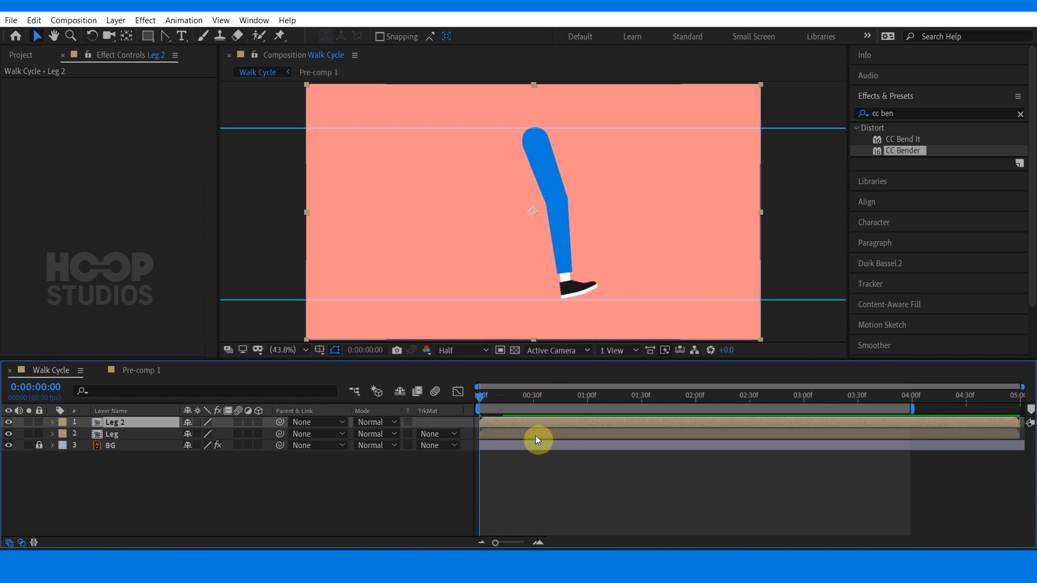
key("=")
left_click(587, 399)
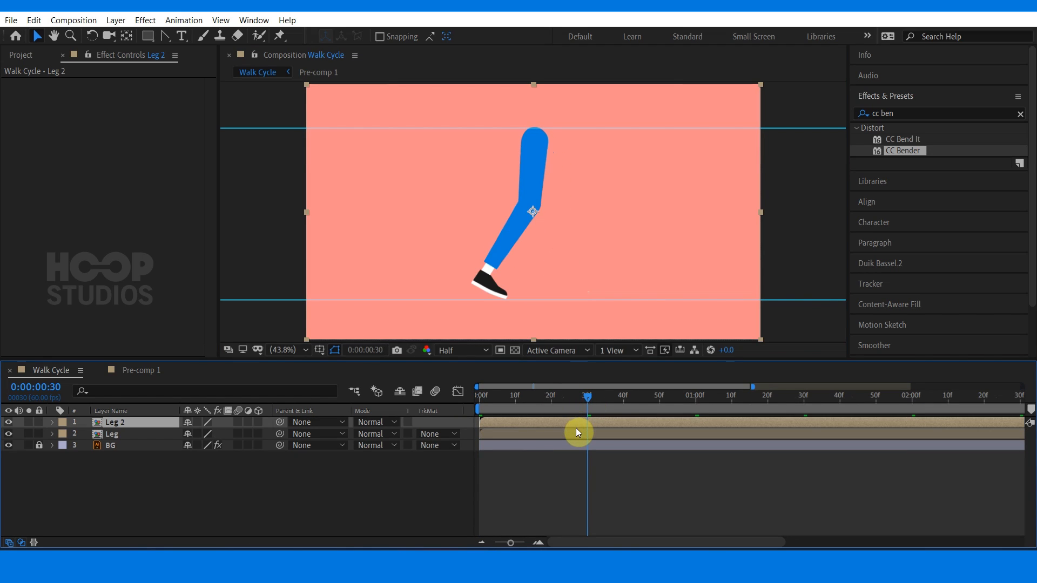
left_click(576, 430)
key("bracketleft")
- Shift both leg layers 30 frames earlier together so that the original Leg starts at 0:00:00:00
left_click(604, 423, "shift")
left_click_drag(600, 433, 493, 435)
left_click(517, 466)
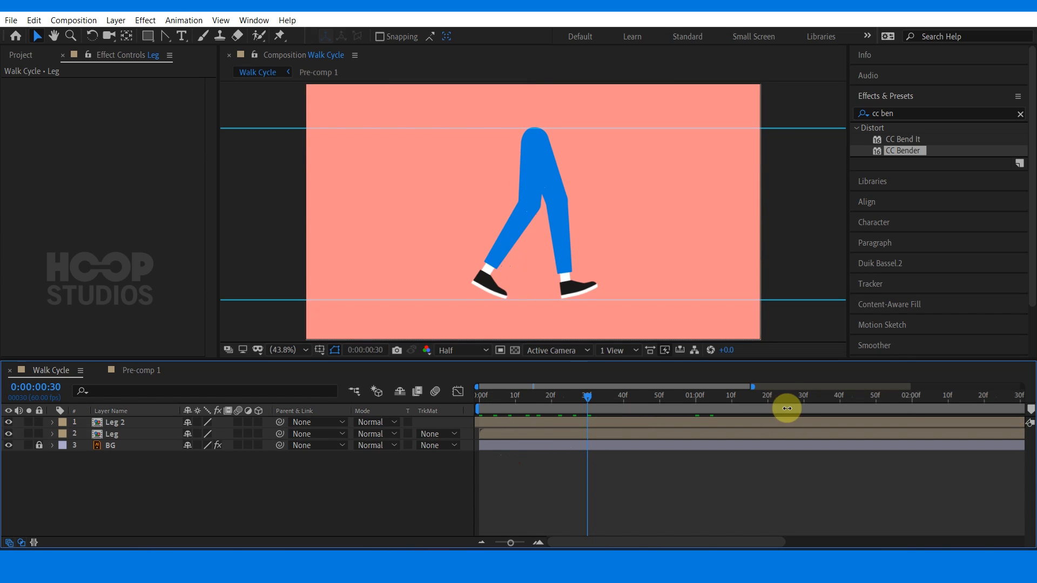
- End the Walk Cycle composition's work area at 0:00:01:00
left_click(476, 398)
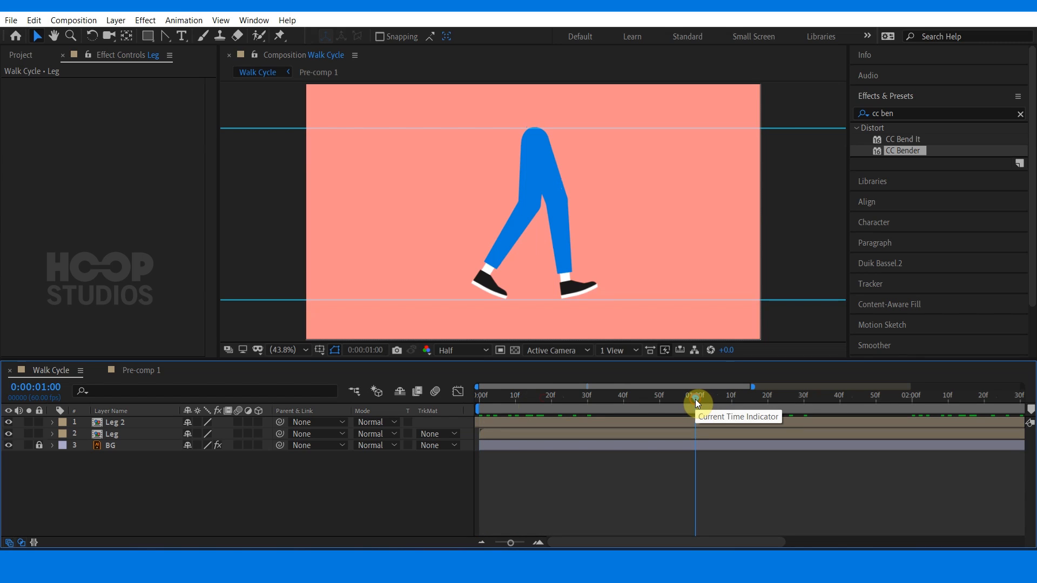
key("n")
- Darken the original Leg layer with the Exposure effect set to -0.93 and preview the two-legged walk cycle
key("ctrl+Down")
left_click(885, 113)
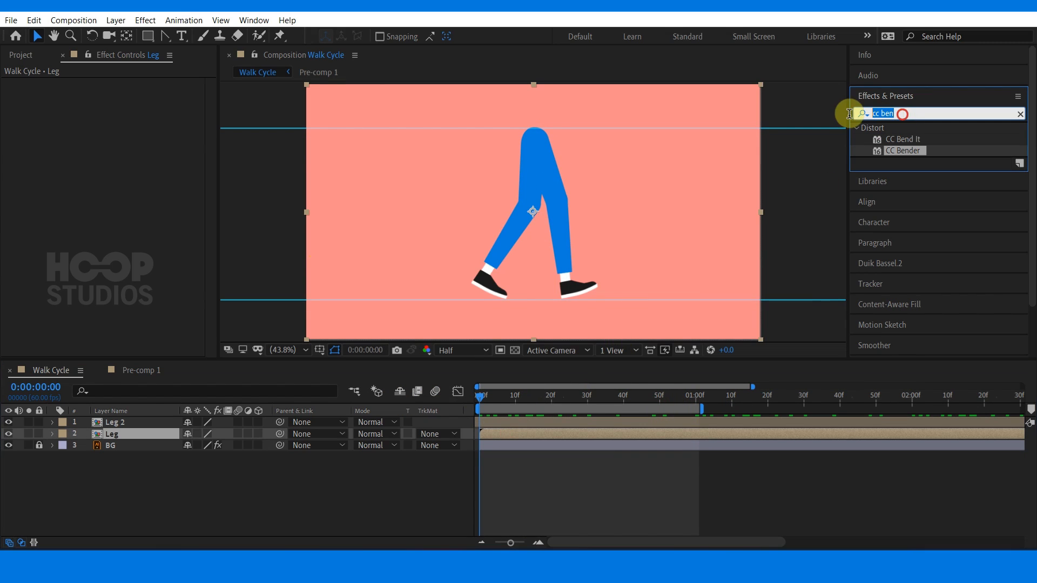
type("expo")
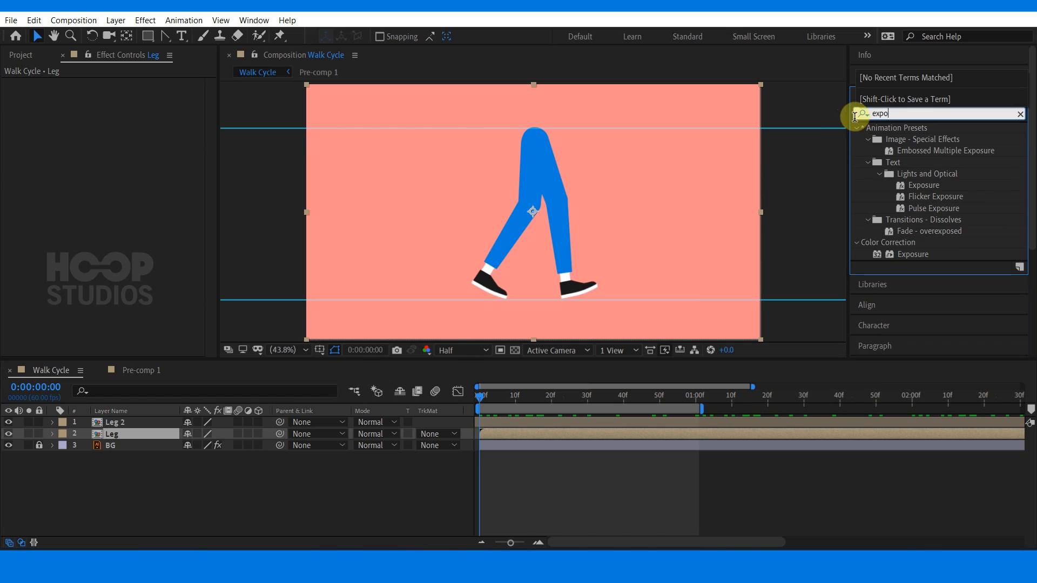
double_click(899, 254)
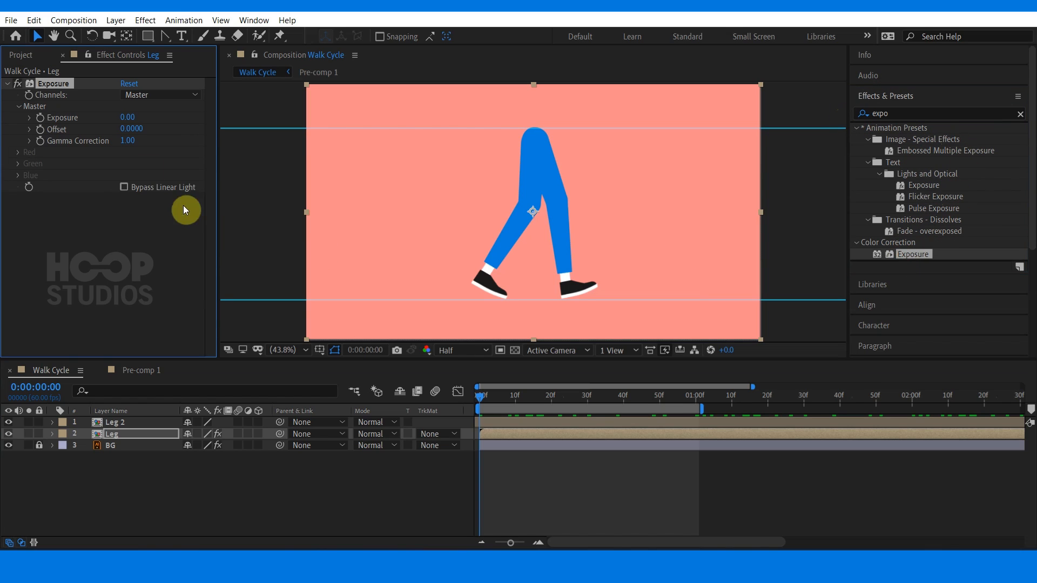
left_click_drag(125, 123, 62, 116)
left_click(445, 498)
left_click_drag(480, 406, 482, 405)
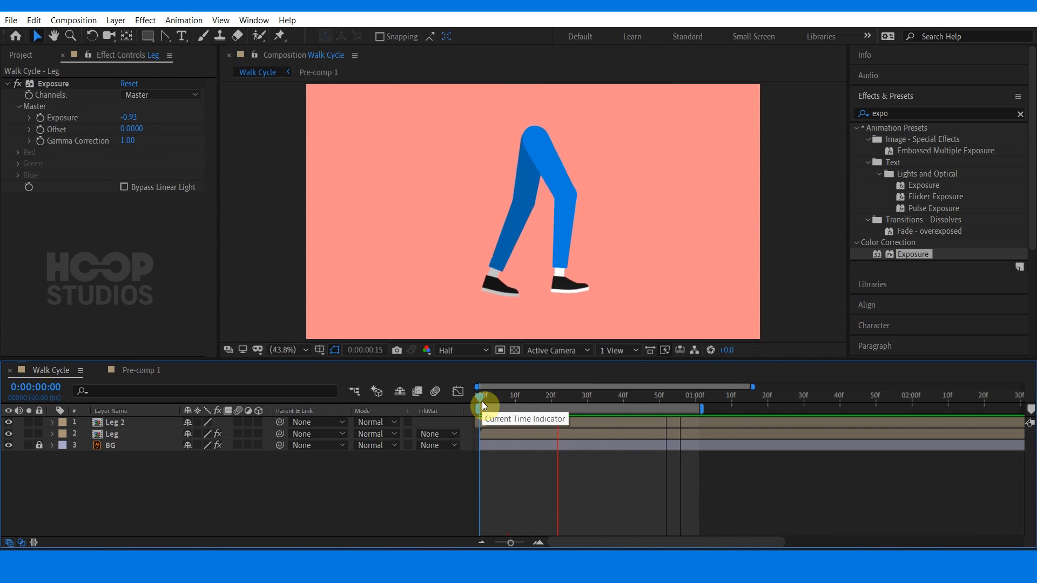